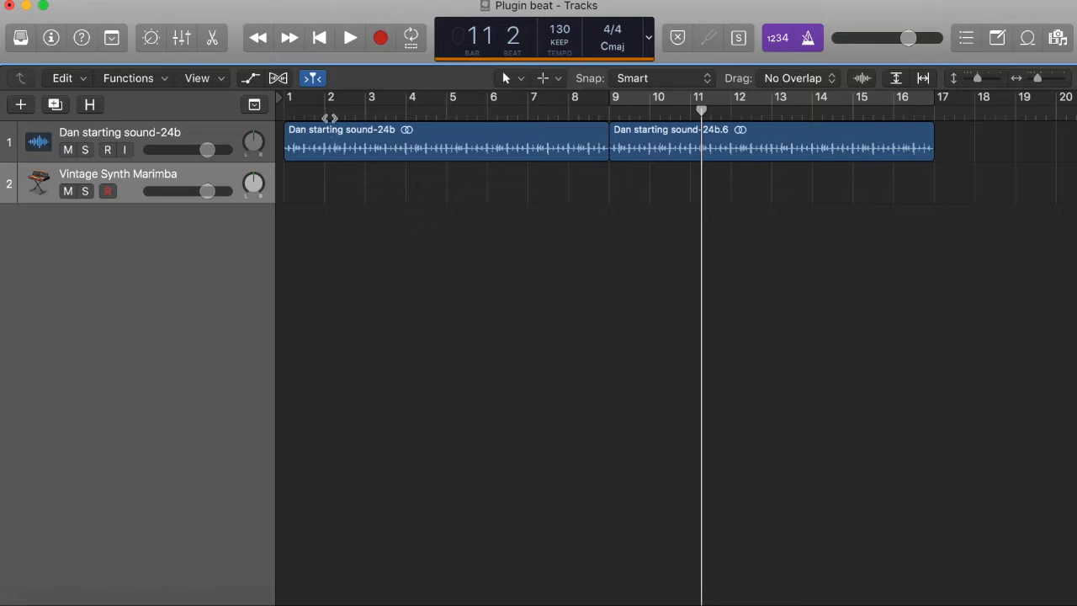
# Return the playhead to bar 1 and bring up the Musical Typing keyboard for the Vintage Synth Marimba track
pyautogui.click(319, 37)
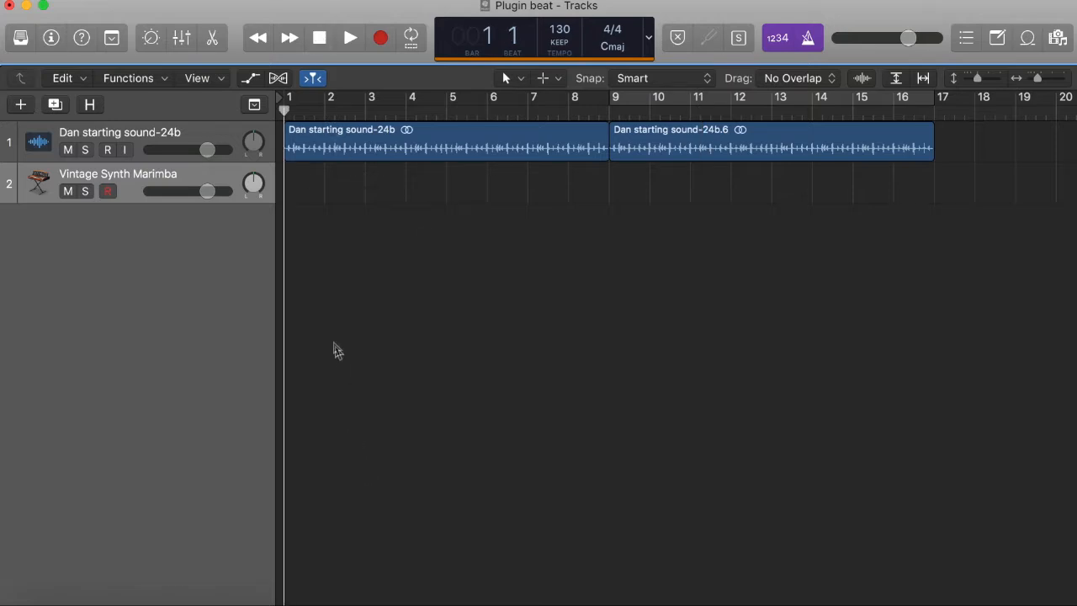
pyautogui.press('super+k')
pyautogui.moveTo(387, 281); pyautogui.dragTo(361, 273)
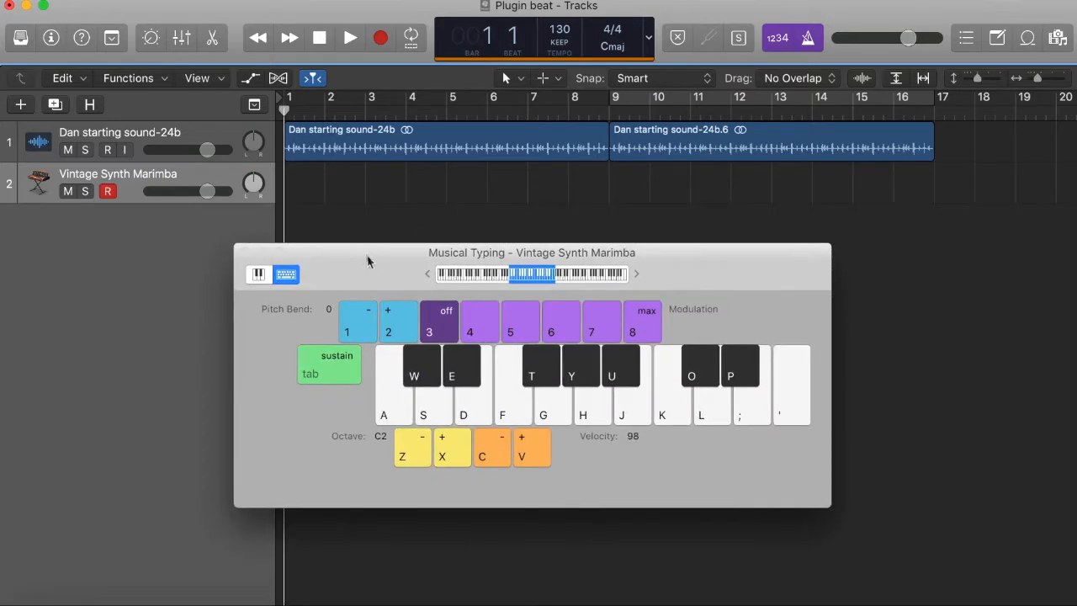
# Record a marimba melody over the audio loop from bar 1, playing A and C, with E and D in bars 9 to 12
pyautogui.click(382, 37)
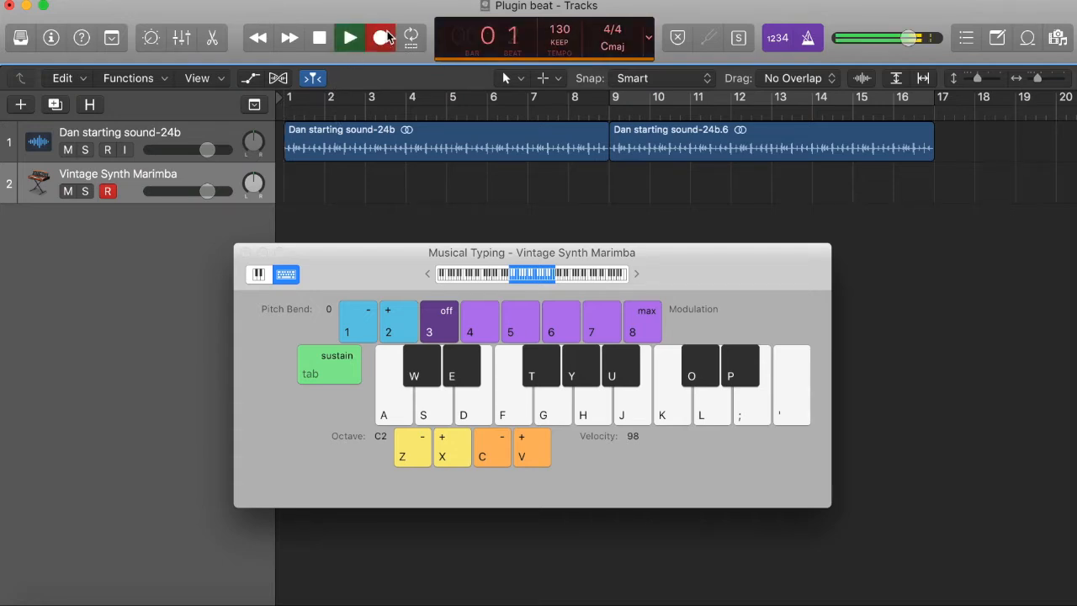
pyautogui.press('h')
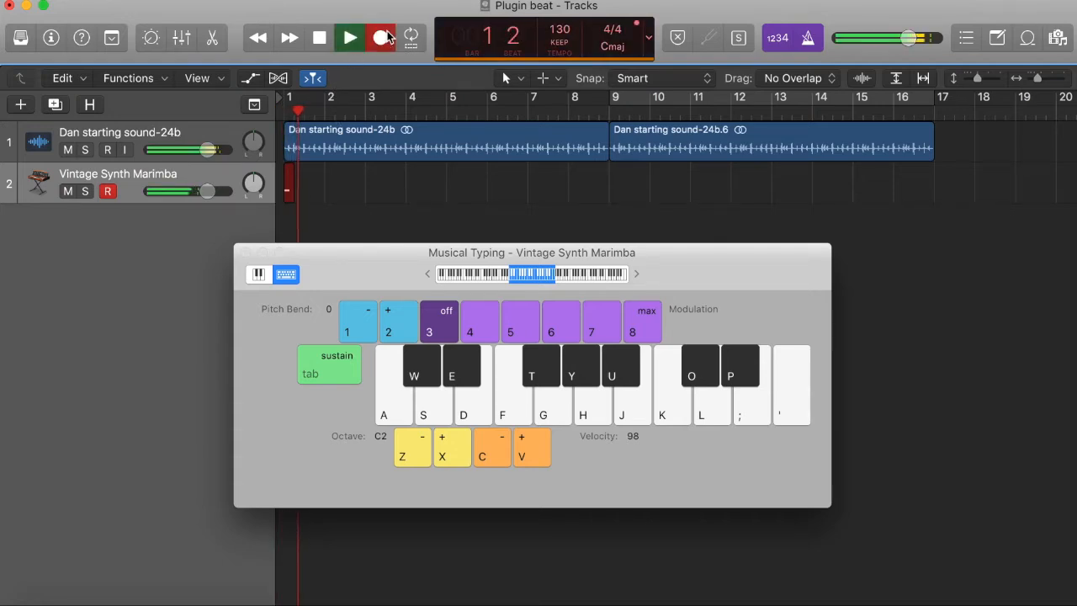
pyautogui.press('h')
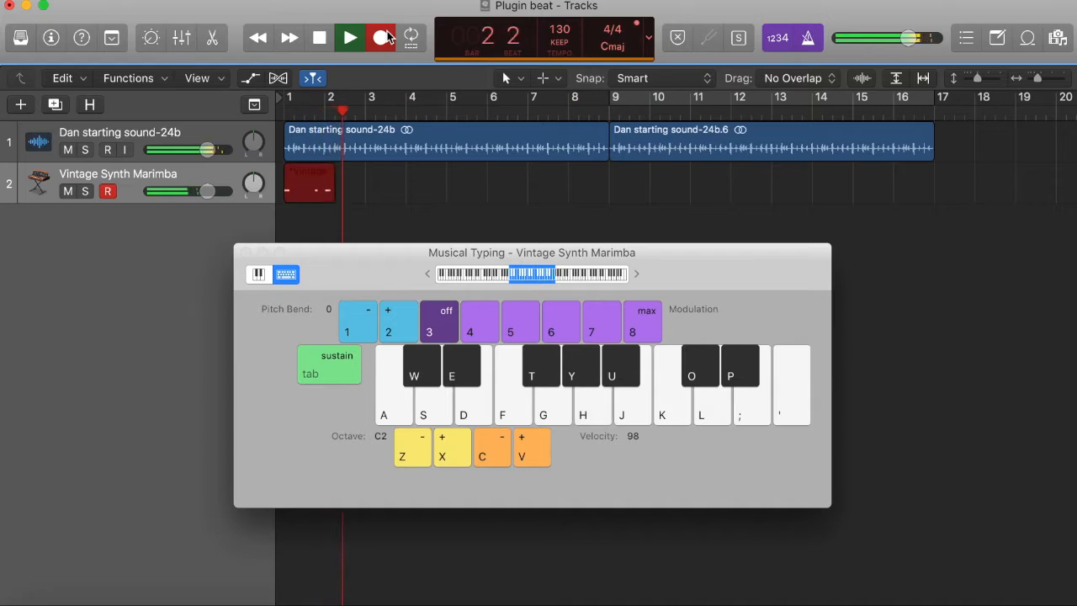
pyautogui.press('k')
pyautogui.press('h')
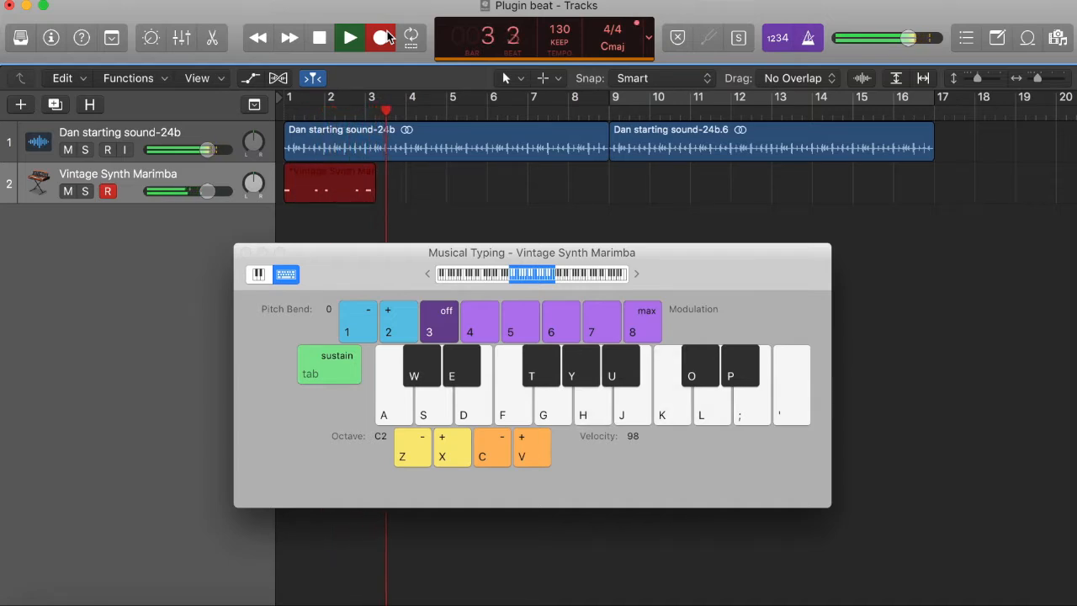
pyautogui.press('h')
pyautogui.press('h')
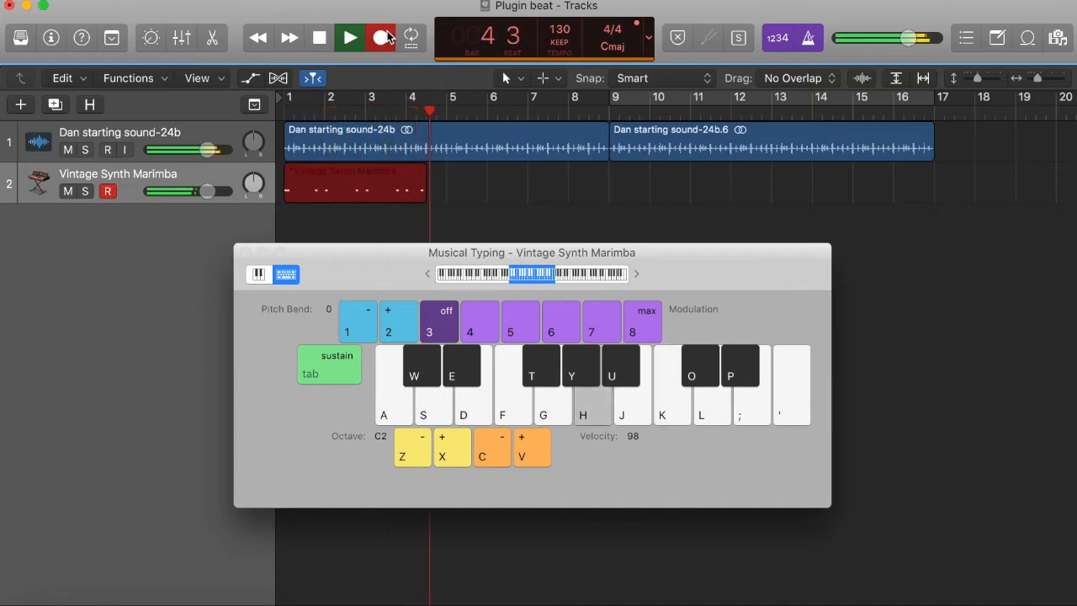
pyautogui.press('h')
pyautogui.press('k')
pyautogui.press('h')
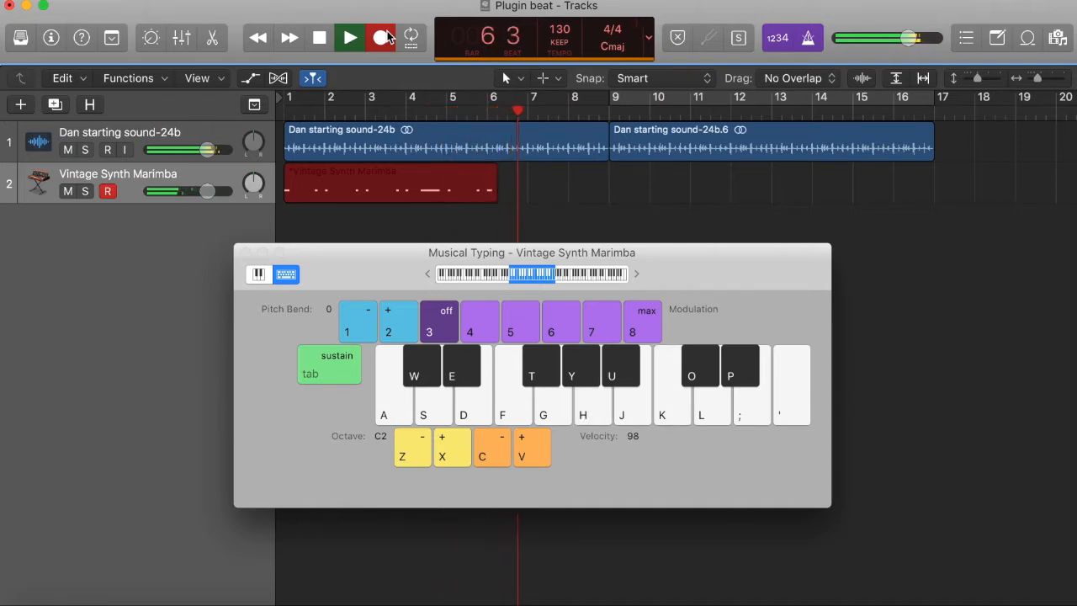
pyautogui.press('k')
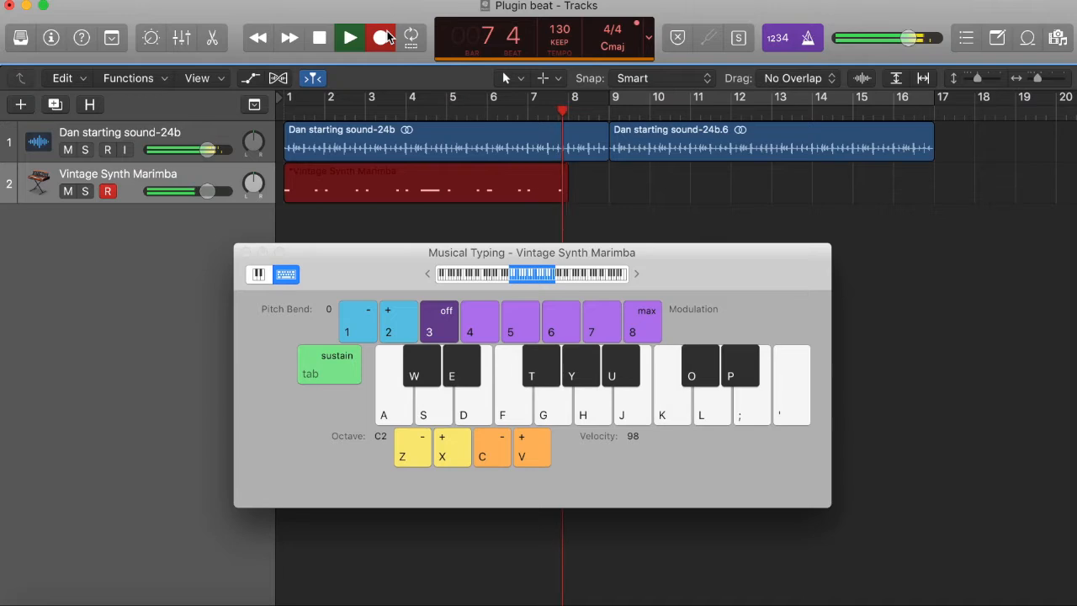
pyautogui.press('h')
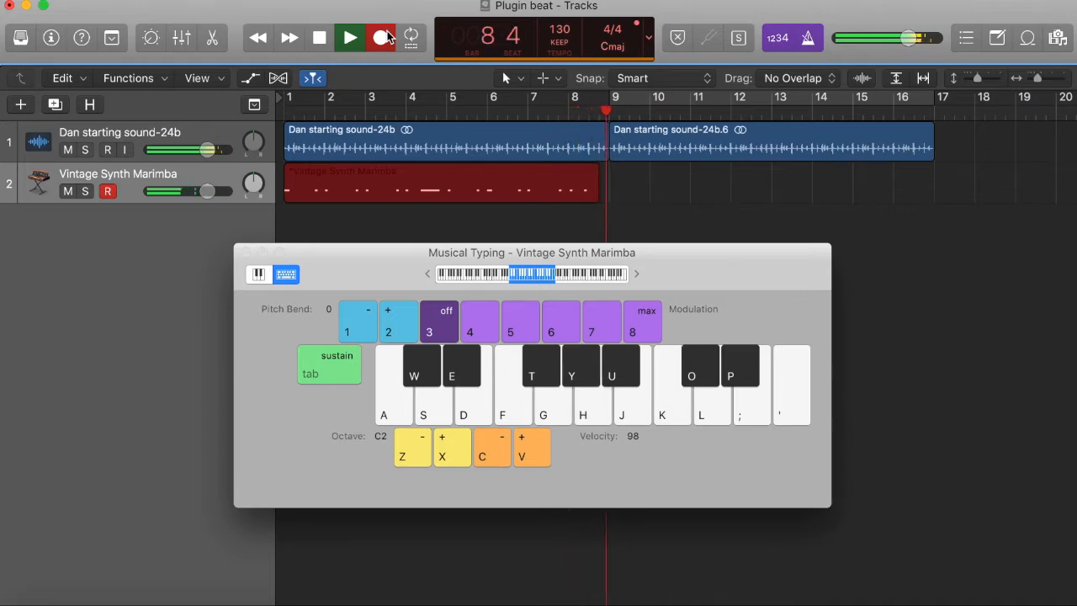
pyautogui.press('d')
pyautogui.press('d')
pyautogui.press('s')
pyautogui.press('d')
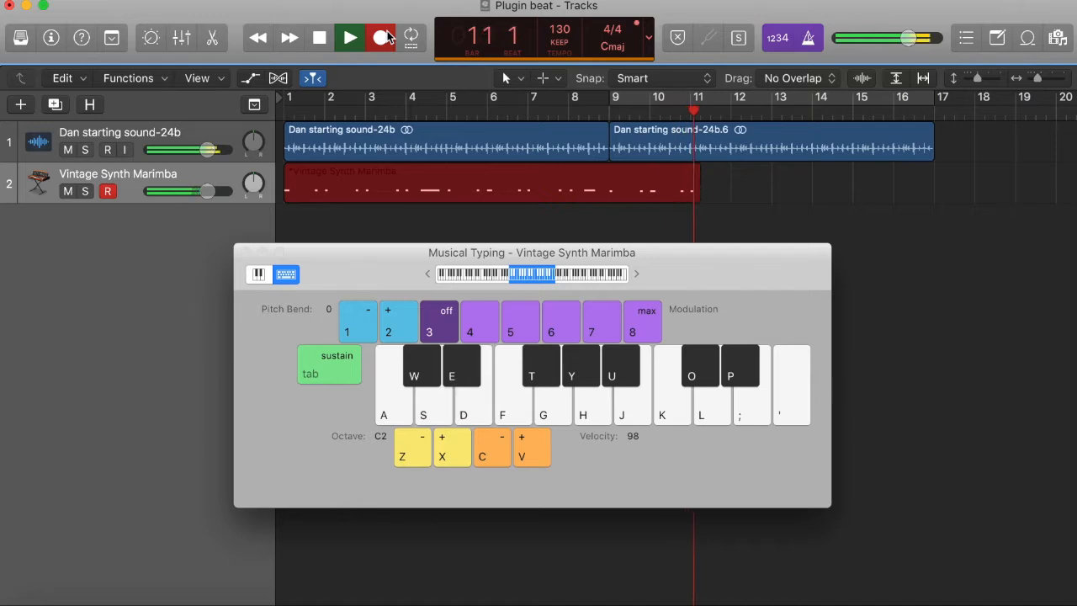
pyautogui.press('d')
pyautogui.press('d')
pyautogui.press('h')
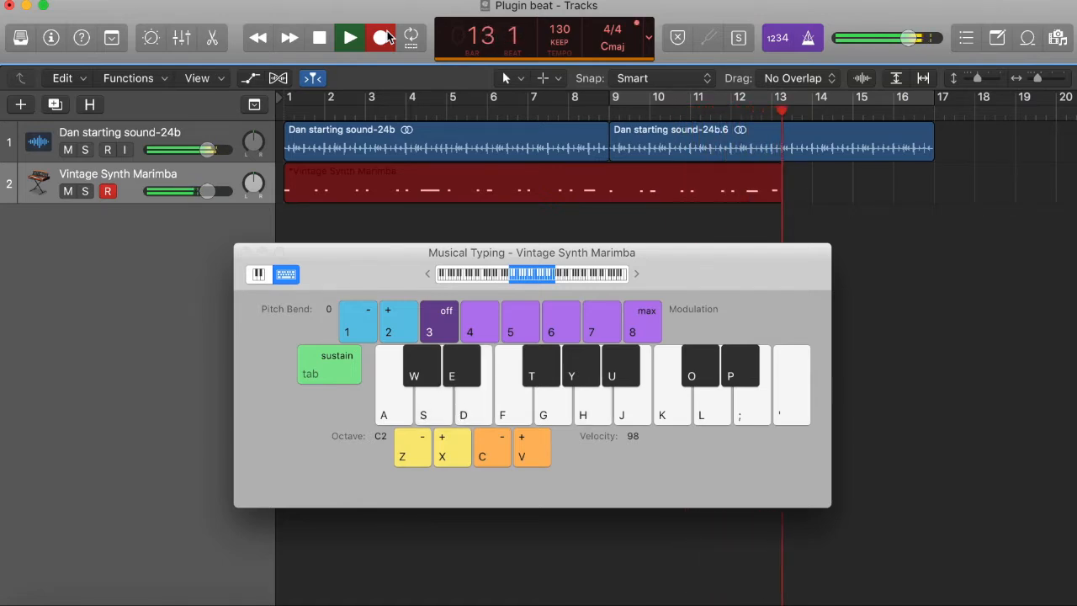
pyautogui.press('k')
pyautogui.press('h')
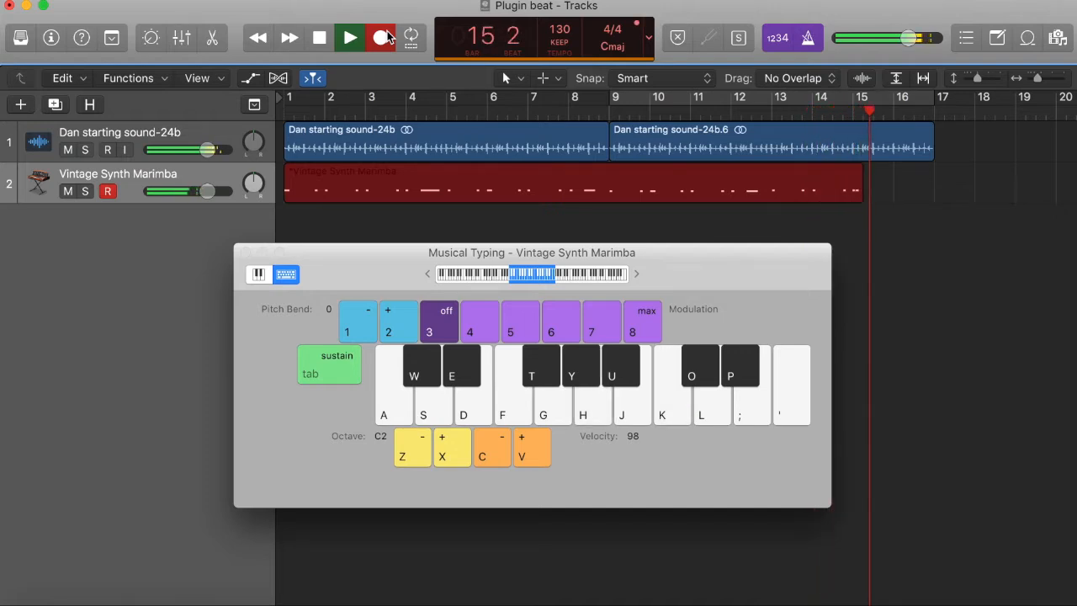
pyautogui.press('k')
pyautogui.press('h')
pyautogui.press('space')
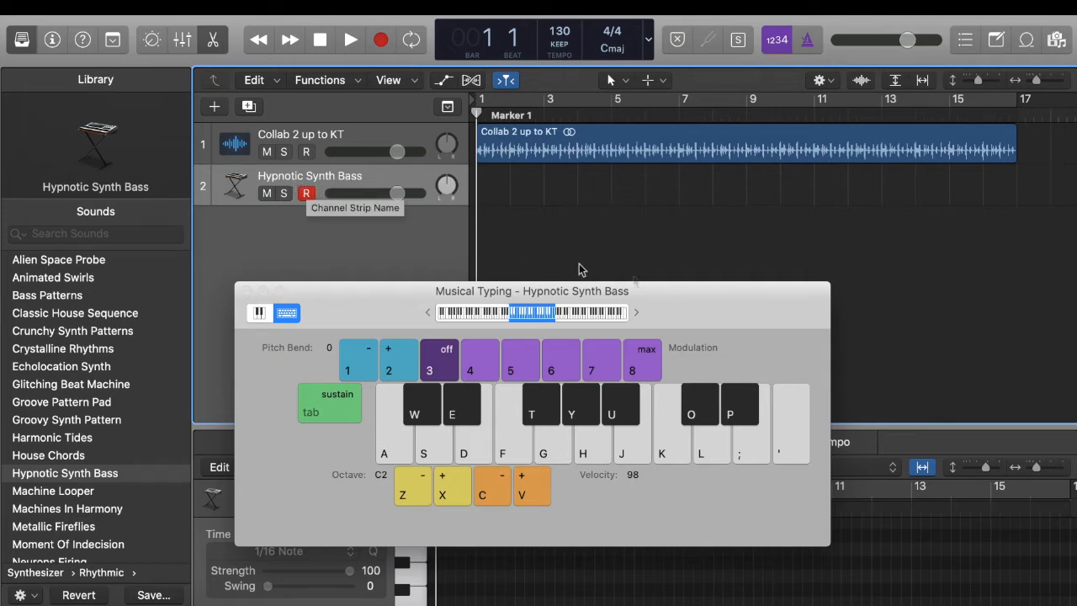
# Record a 16-bar Hypnotic Synth Bass line with one note per bar: four bars each of A, D, E and A
pyautogui.moveTo(684, 307); pyautogui.dragTo(703, 300)
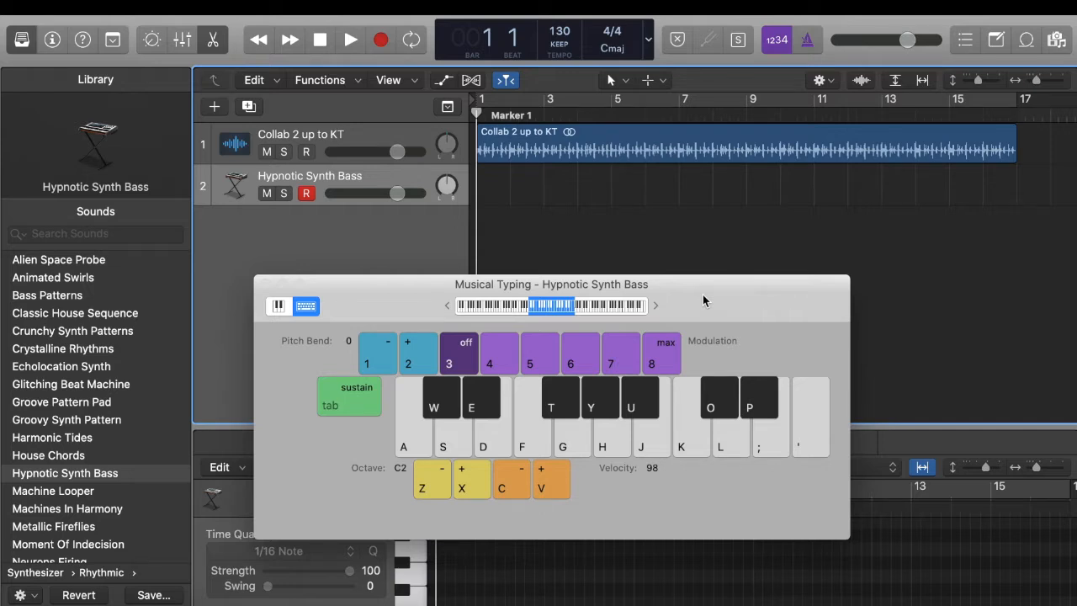
pyautogui.press('r')
pyautogui.press('h')
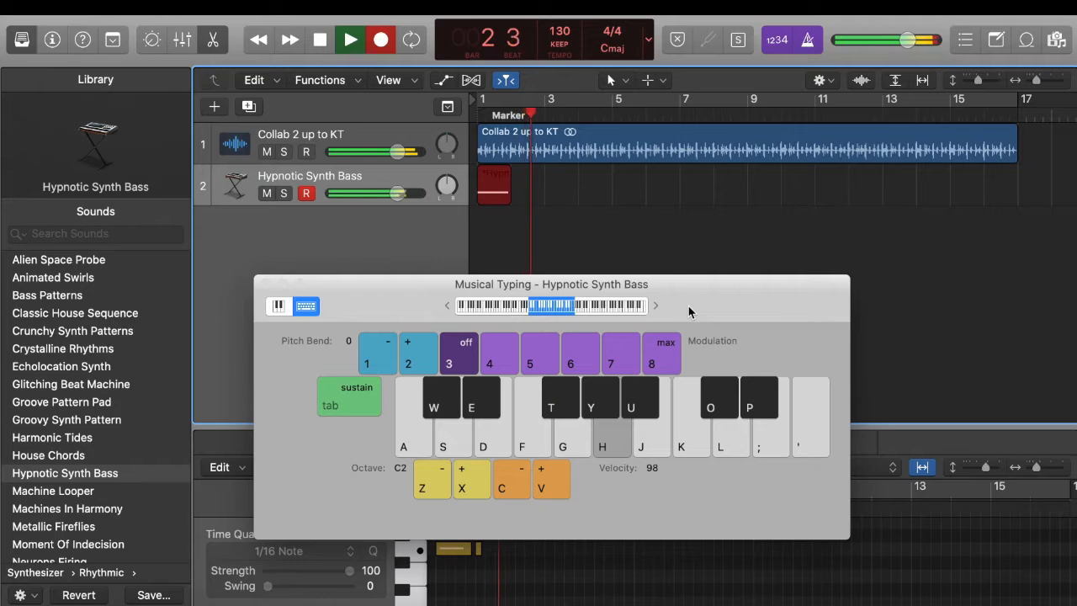
pyautogui.press('h')
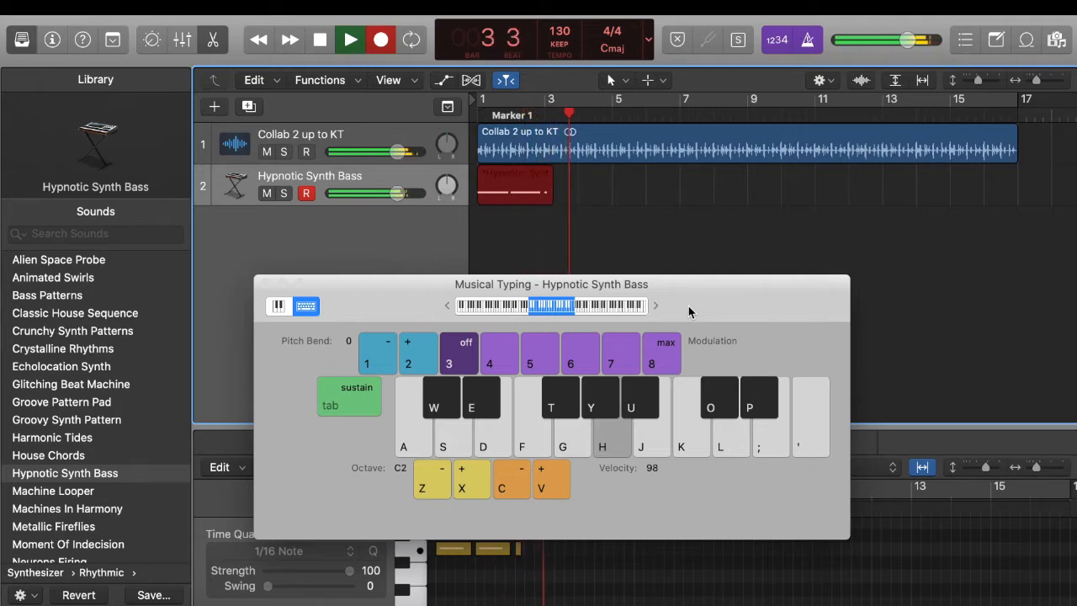
pyautogui.press('h')
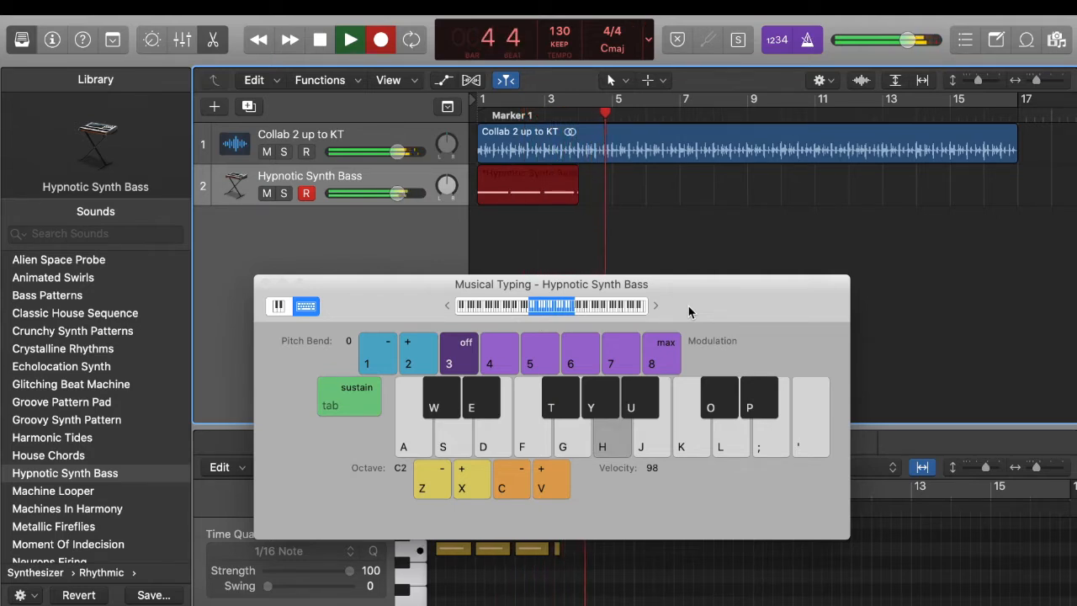
pyautogui.press('l')
pyautogui.press('l')
pyautogui.press('l')
pyautogui.press('l')
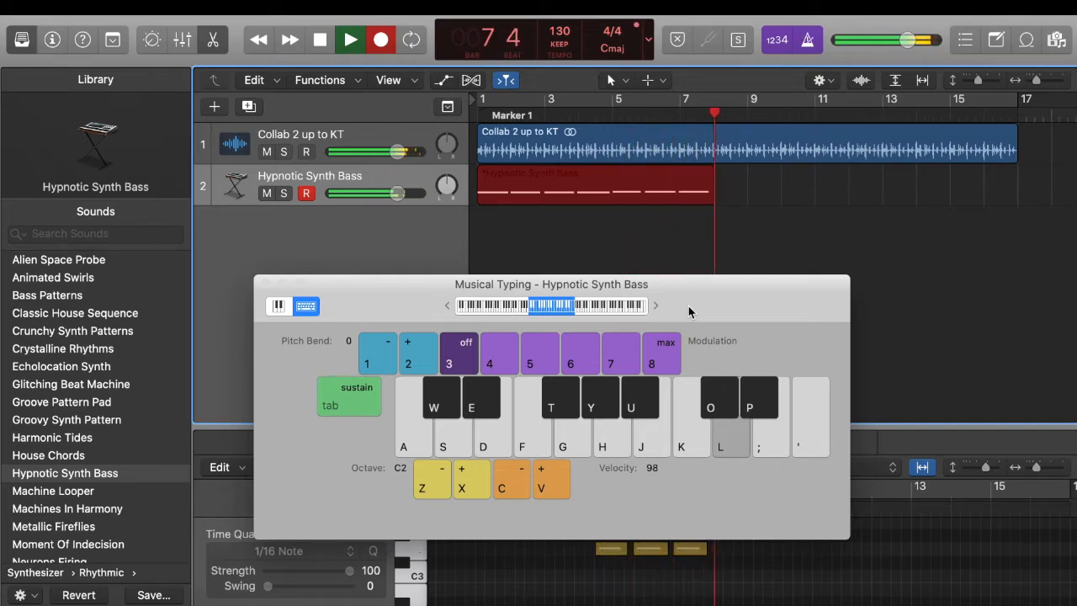
pyautogui.press('d')
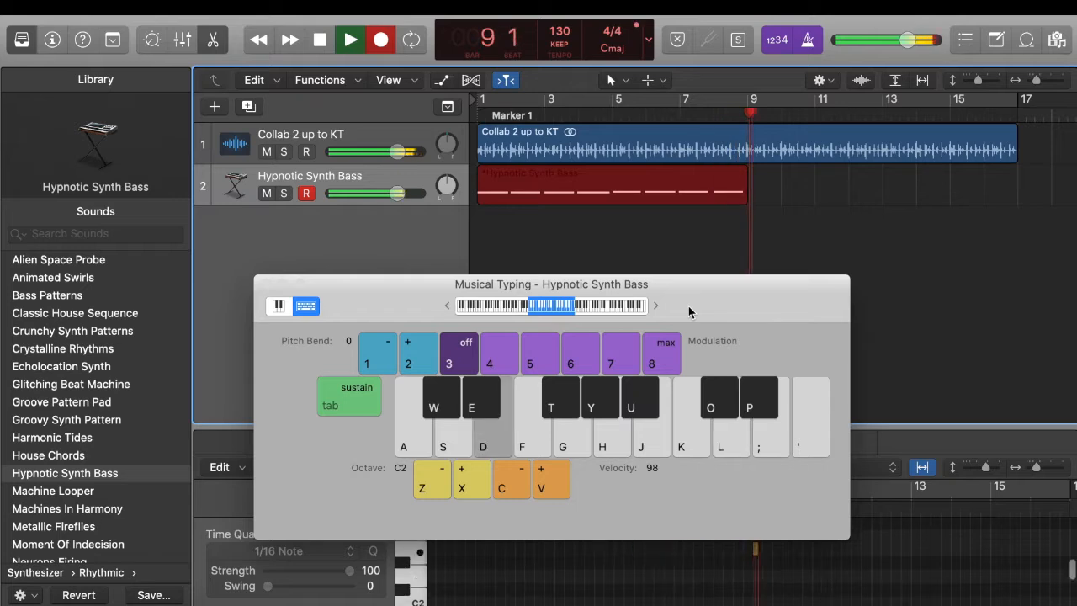
pyautogui.press('d')
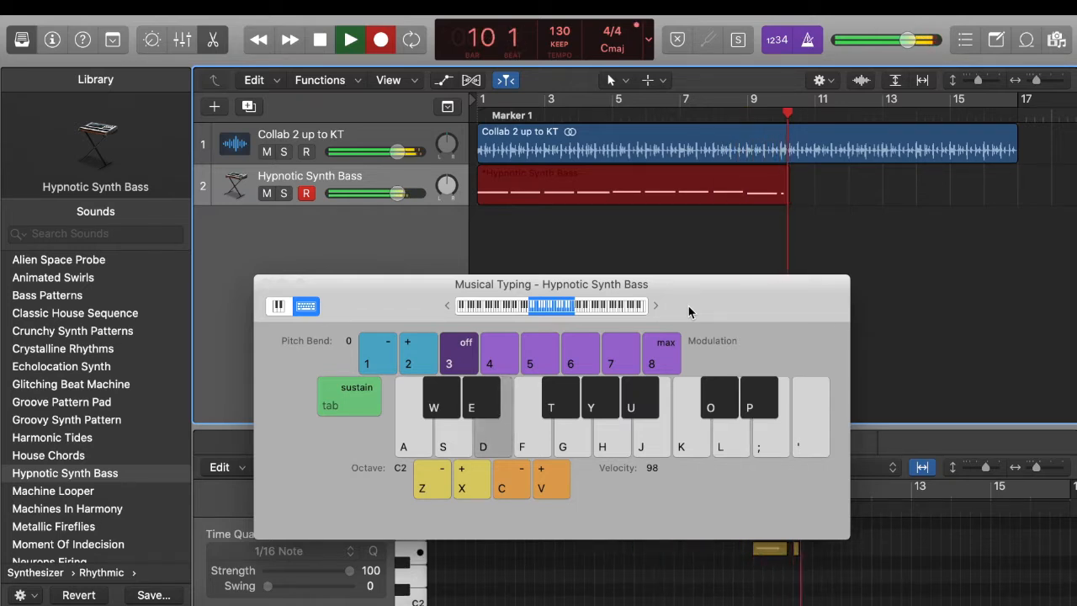
pyautogui.press('d')
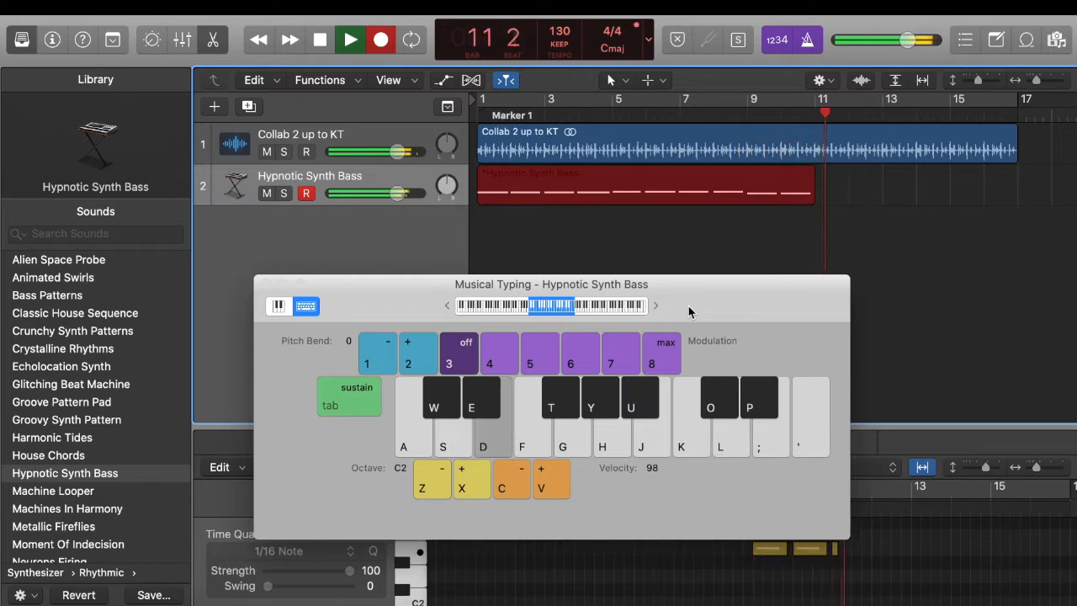
pyautogui.press('d')
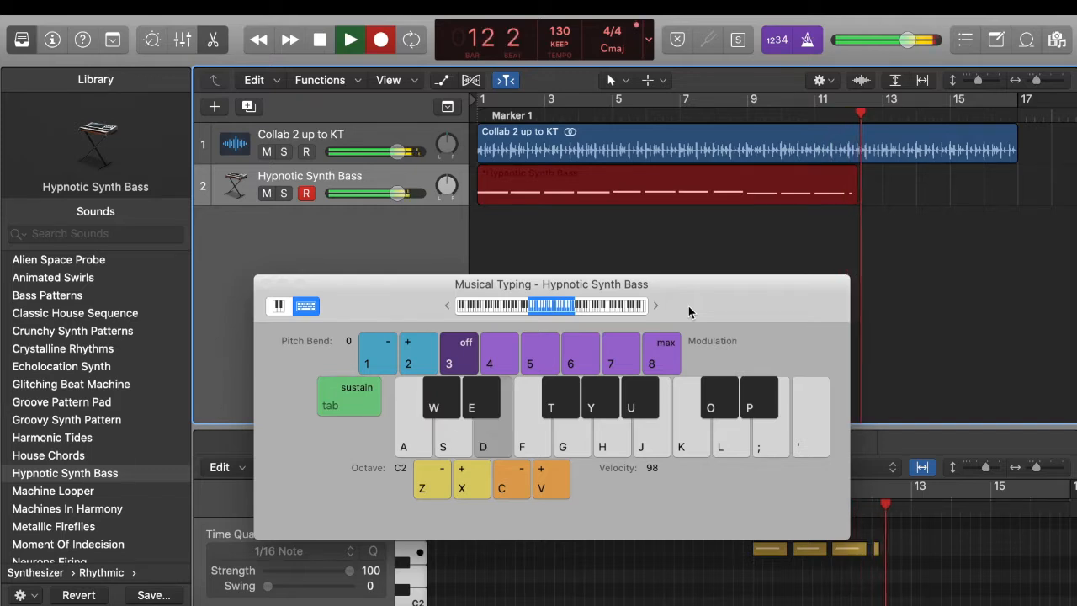
pyautogui.press('h')
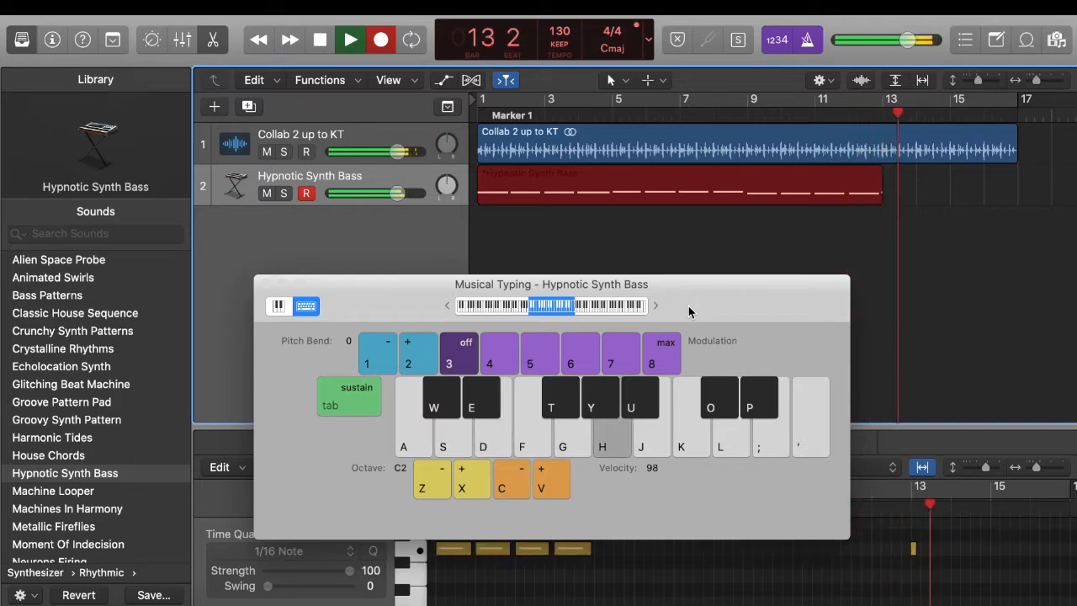
pyautogui.press('h')
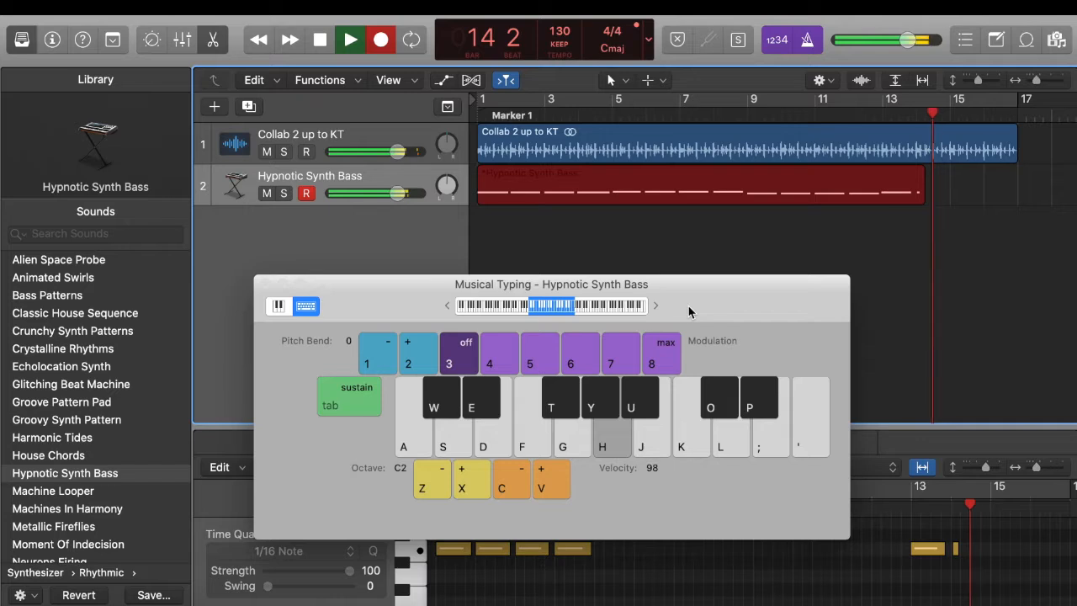
pyautogui.press('h')
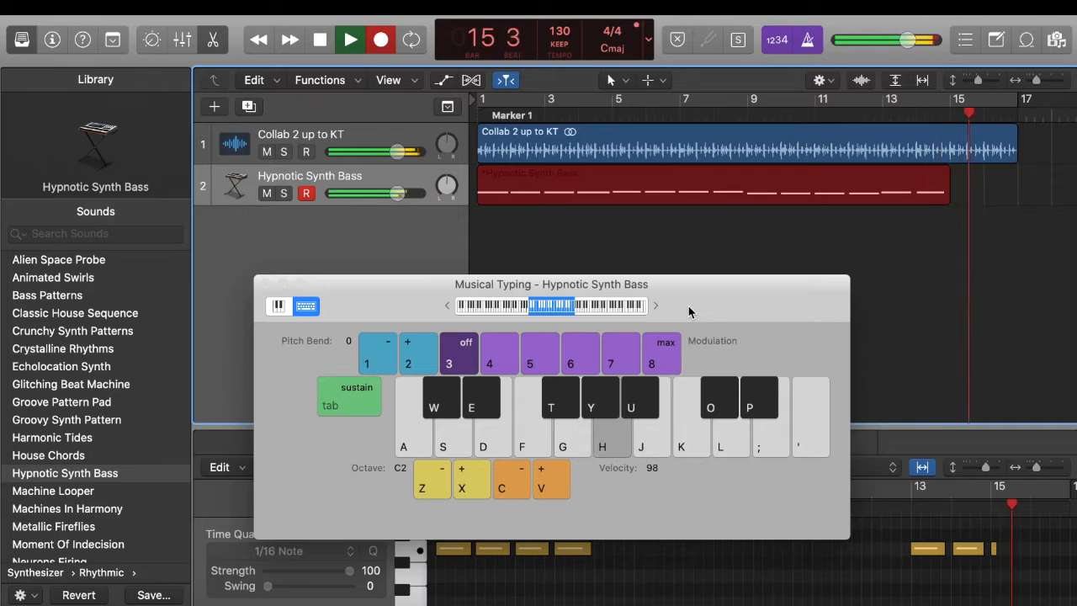
pyautogui.press('h')
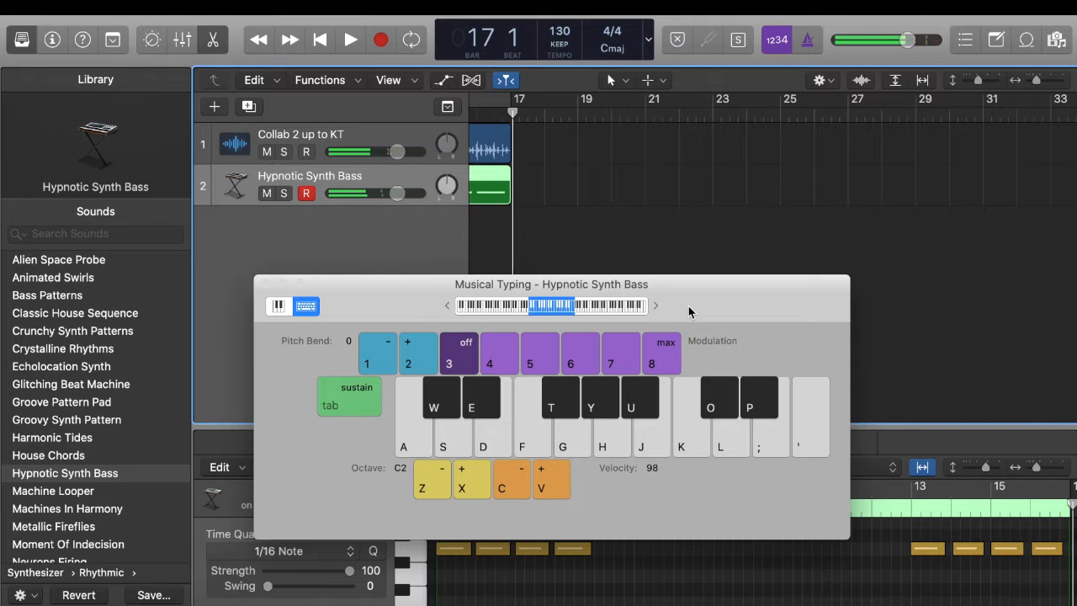
pyautogui.press('Return')
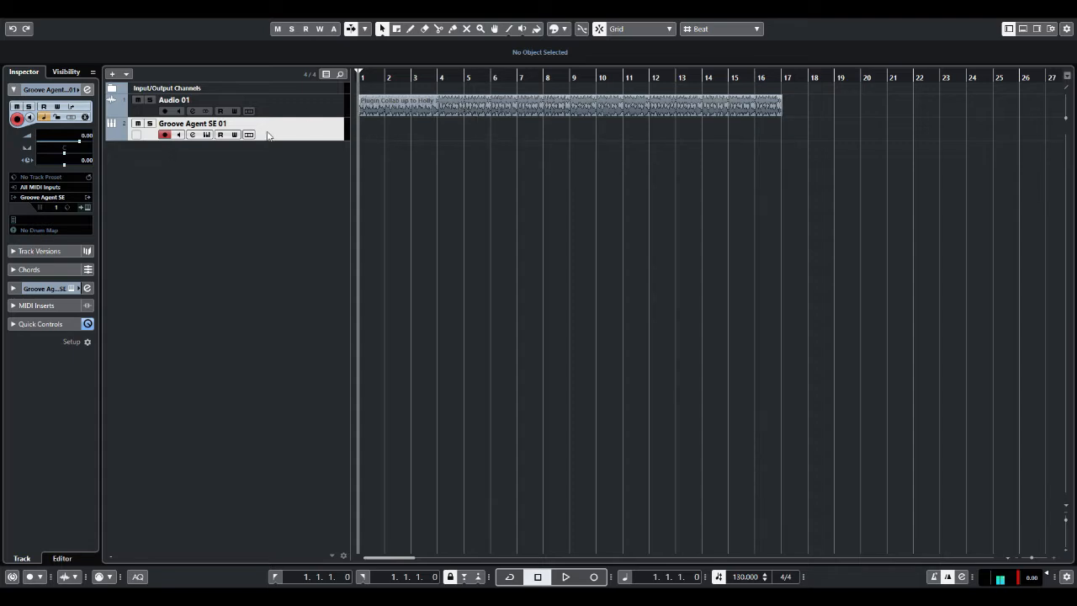
# In Cubase, show the Transport panel and review the Kit 1 pads of the Groove Agent SE 01 instrument
pyautogui.press('F2')
pyautogui.click(206, 134)
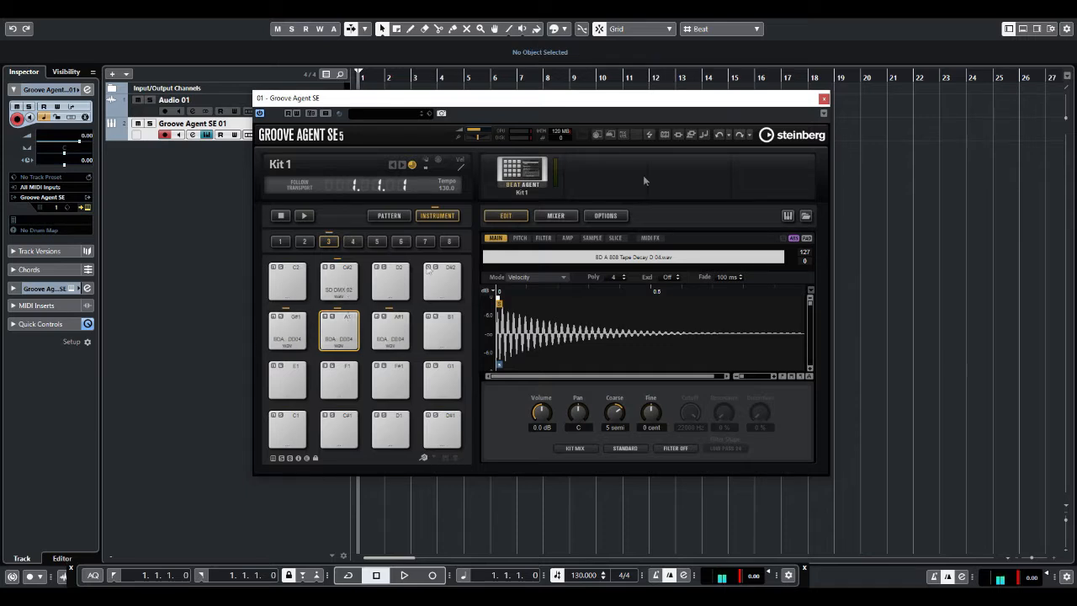
pyautogui.click(823, 99)
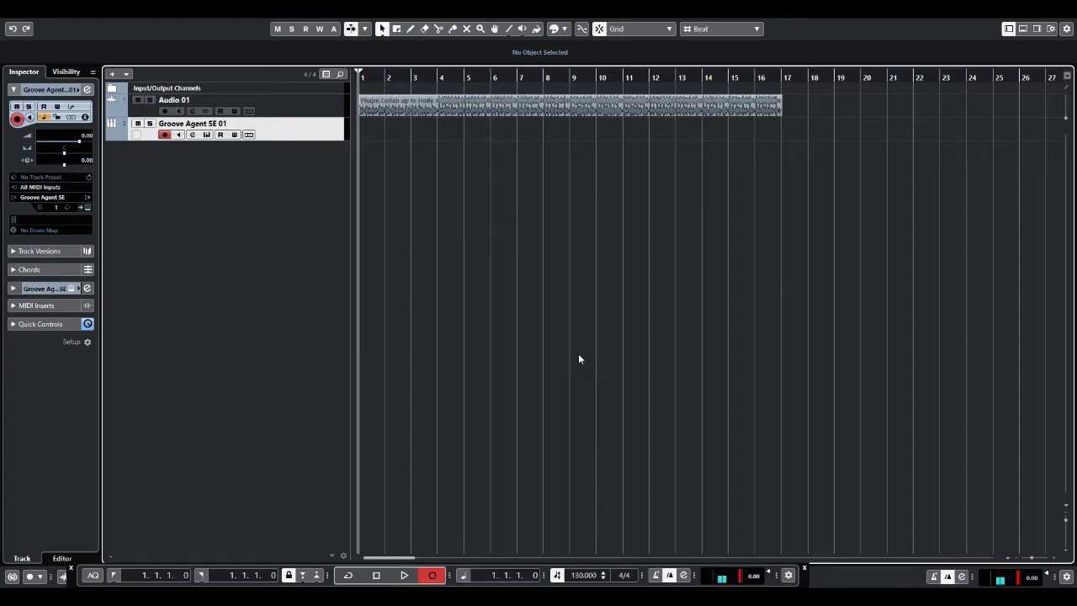
# Record a drum part on the Groove Agent SE 01 track from bar 1 into bar 16
pyautogui.press('KP_Multiply')
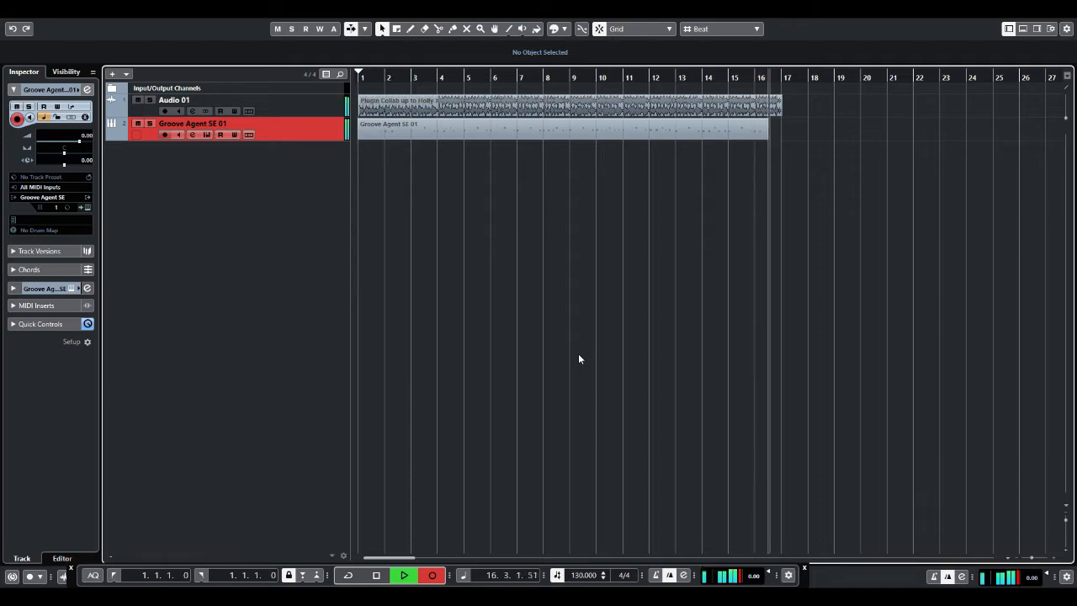
pyautogui.press('space')
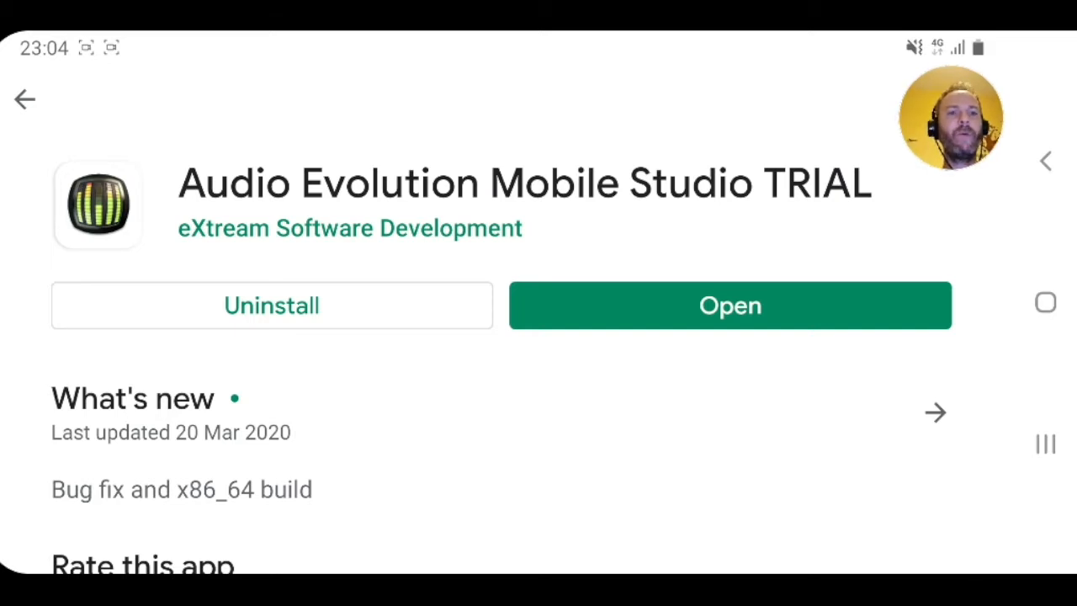
# In Audio Evolution Mobile Studio, import the starting sound WAV, Marimba.mp3, Hypnotic Synth Bass (No Effects).mp3 and the Bass n Snare WAV not marked "no compression"
pyautogui.click(730, 305)
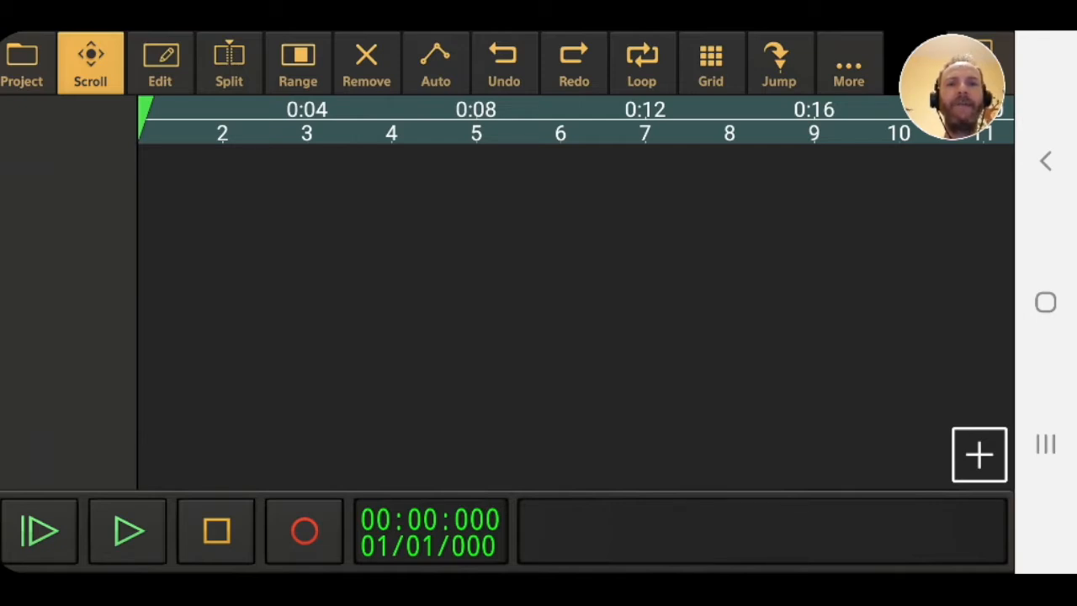
pyautogui.click(21, 64)
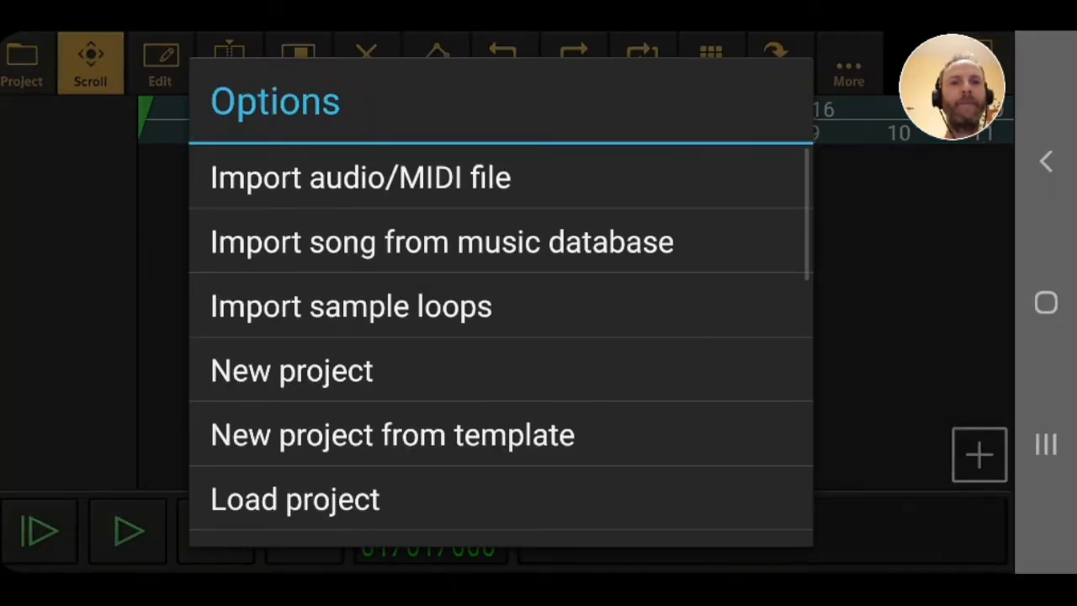
pyautogui.click(360, 178)
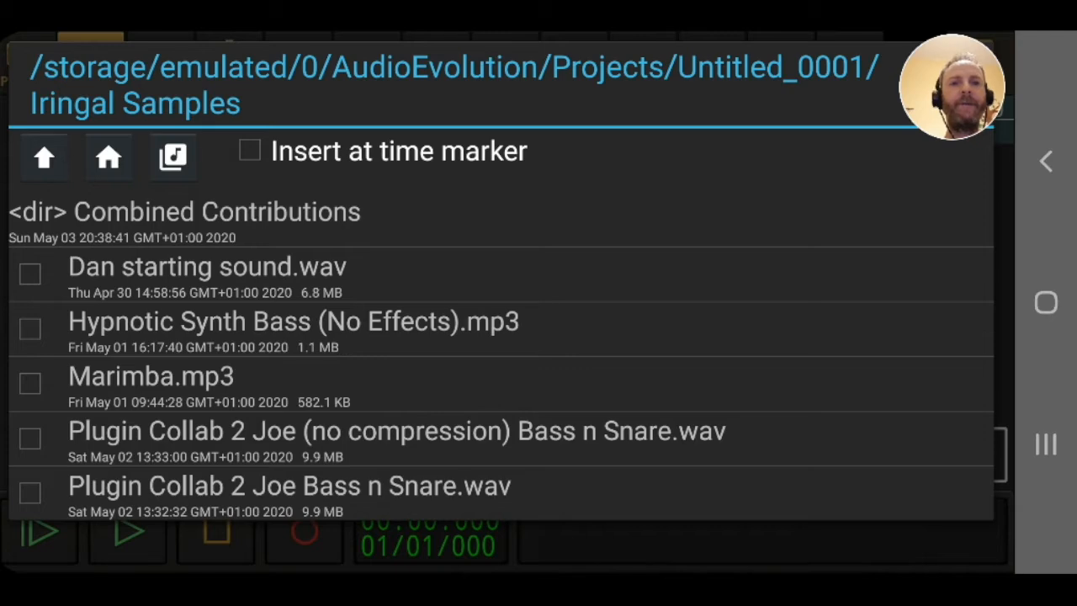
pyautogui.click(224, 276)
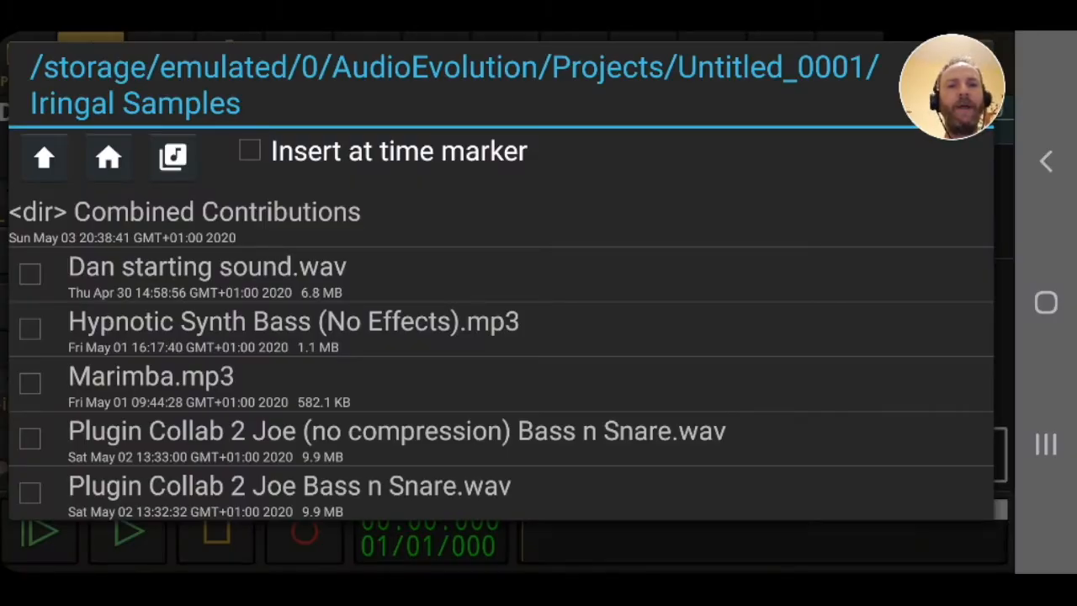
pyautogui.click(166, 383)
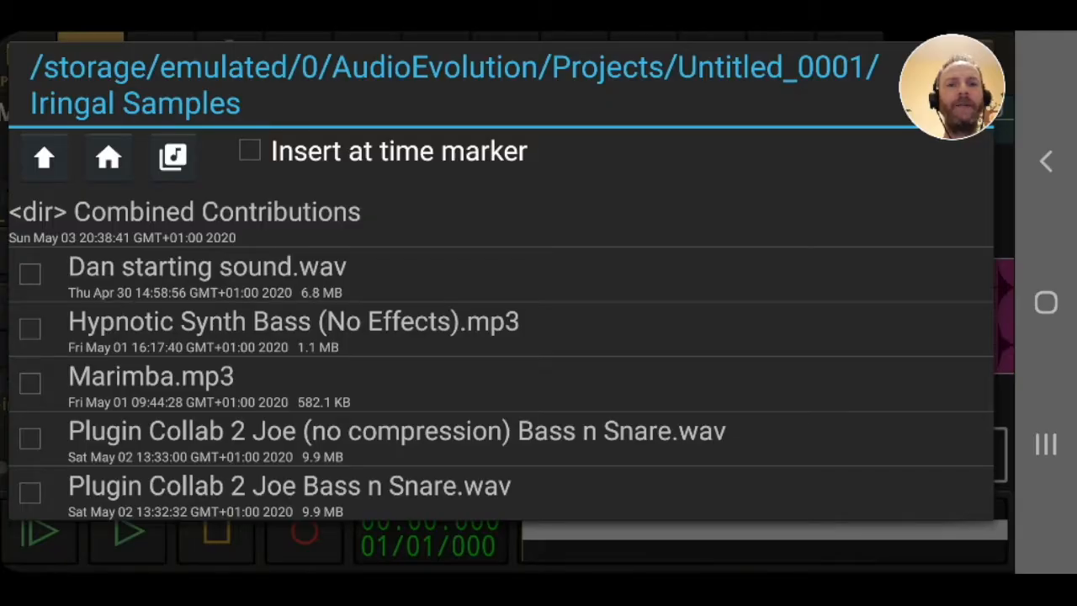
pyautogui.click(254, 333)
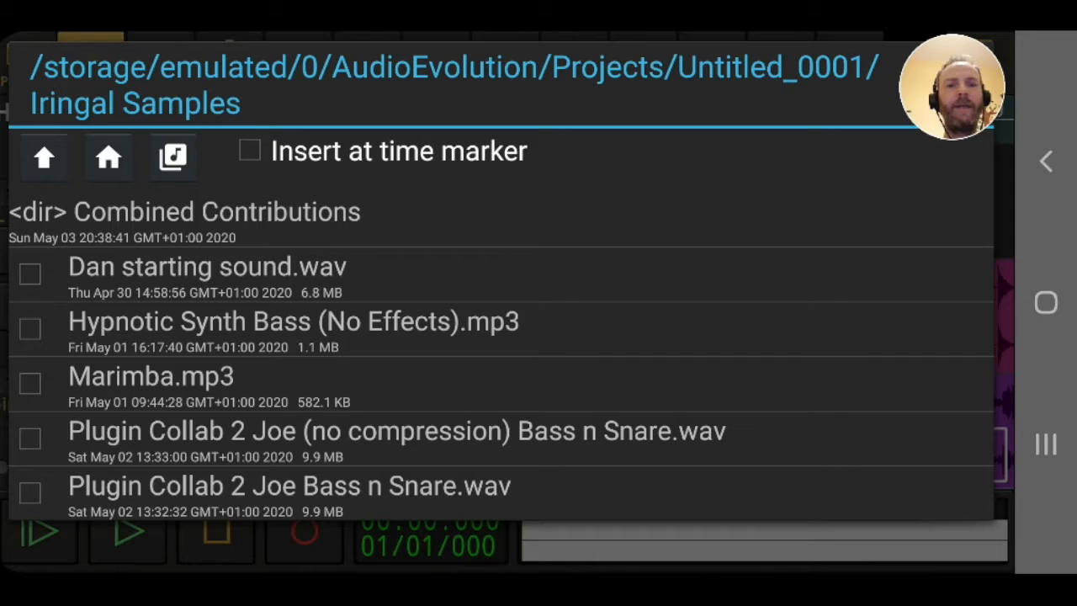
pyautogui.click(290, 488)
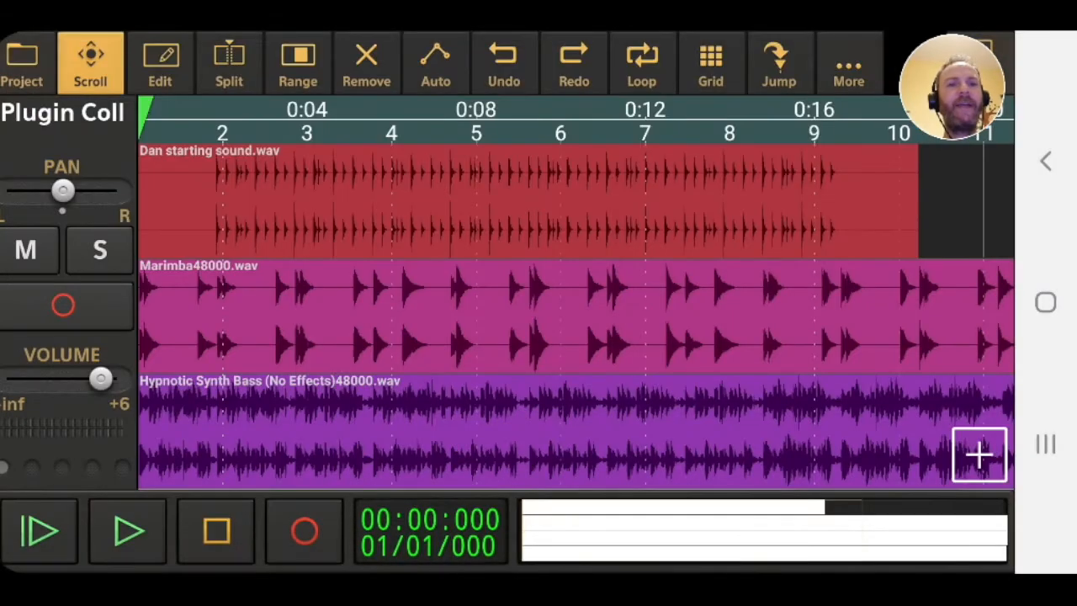
# Set the project tempo to 130 BPM in the tempo settings
pyautogui.click(849, 65)
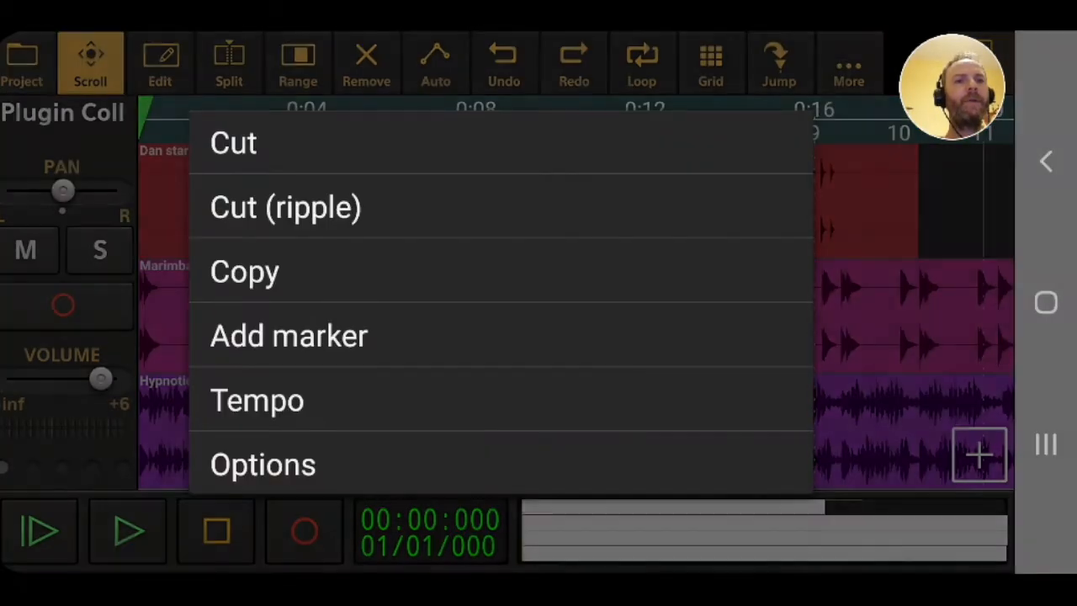
pyautogui.click(280, 401)
pyautogui.click(592, 168)
pyautogui.click(799, 356)
pyautogui.click(799, 356)
pyautogui.click(799, 356)
pyautogui.click(799, 356)
pyautogui.click(609, 356)
pyautogui.click(393, 533)
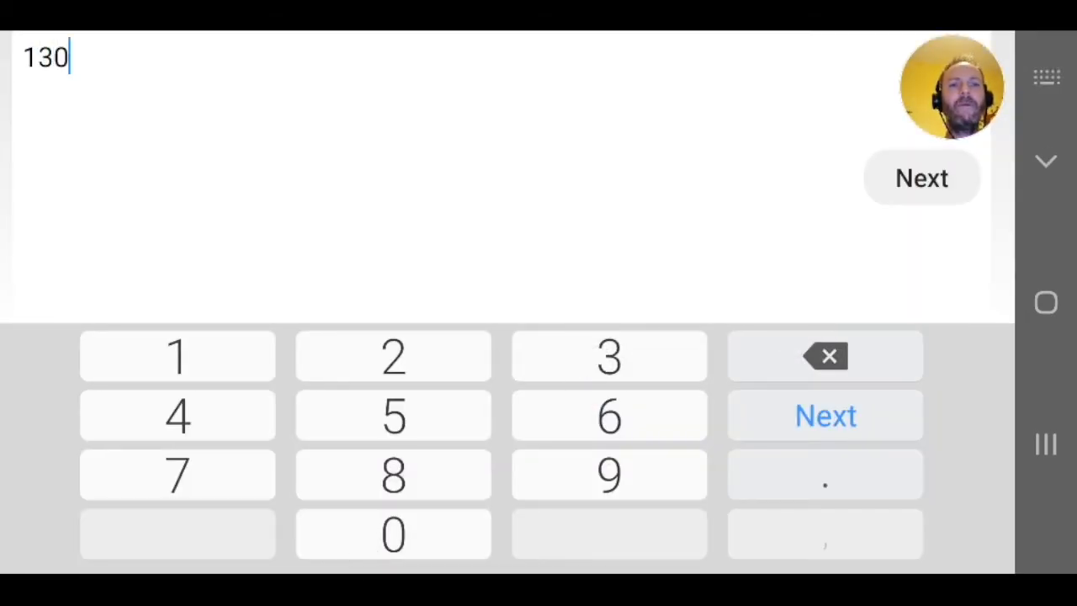
pyautogui.click(825, 416)
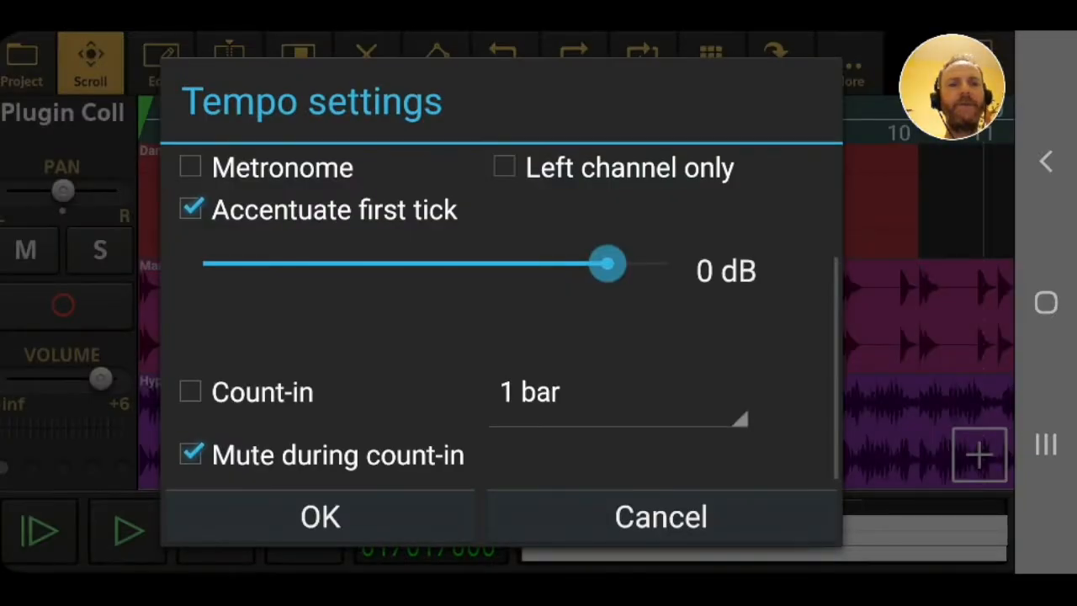
pyautogui.click(348, 515)
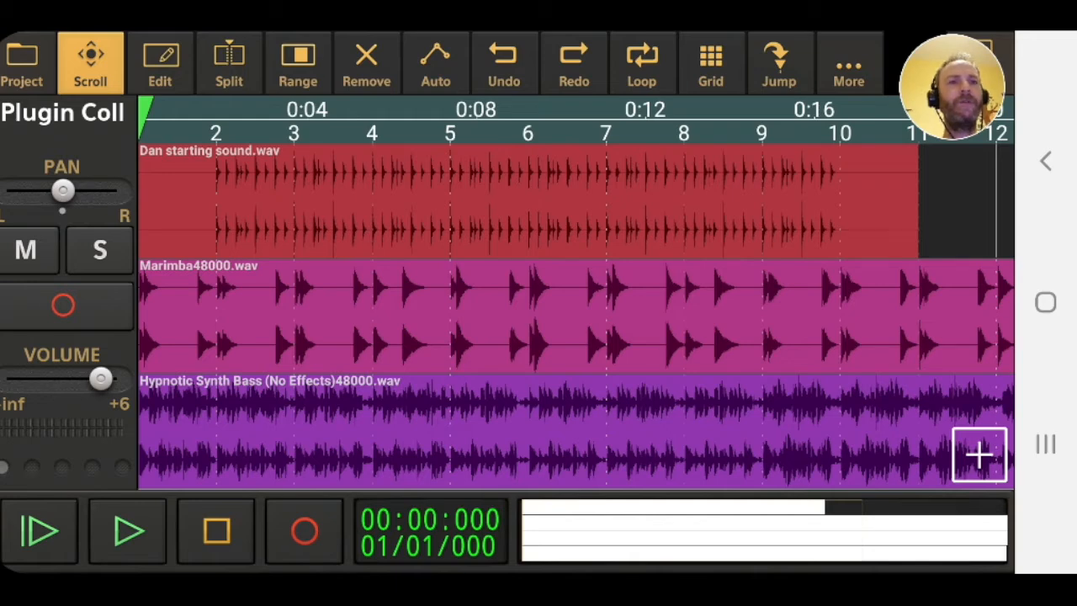
# With the grid set to display and snap at 1 bar, move the marimba and synth bass clips to start at bar 2
pyautogui.click(710, 64)
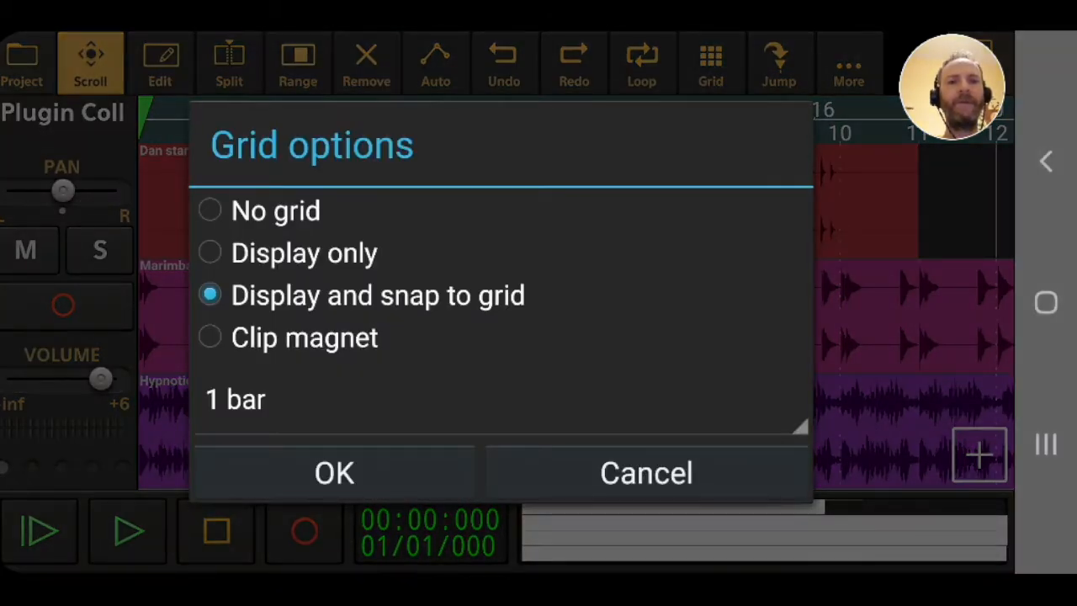
pyautogui.click(334, 473)
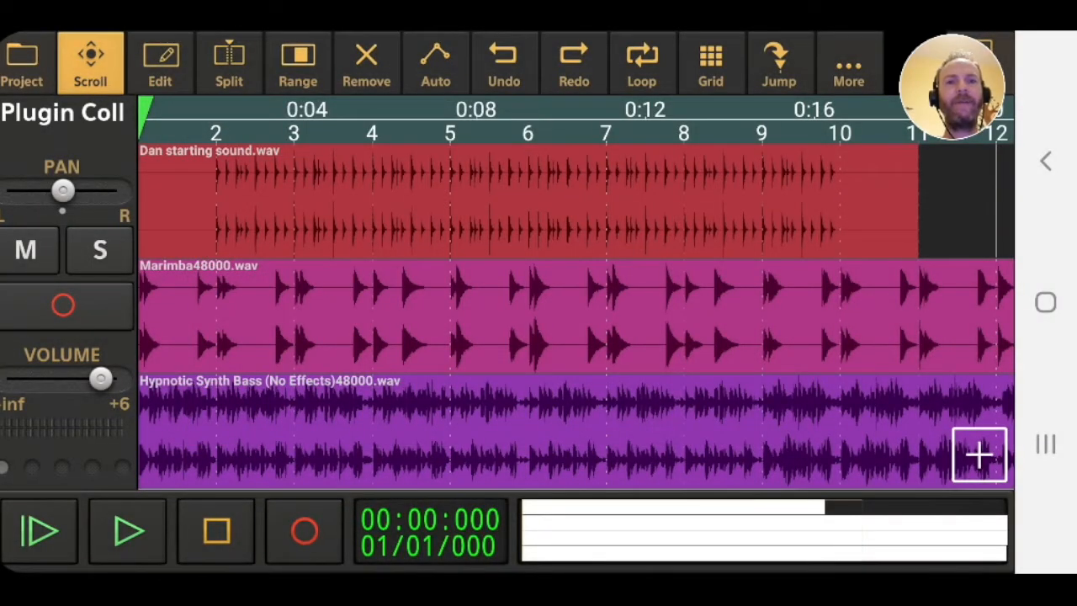
pyautogui.moveTo(289, 345); pyautogui.dragTo(402, 337)
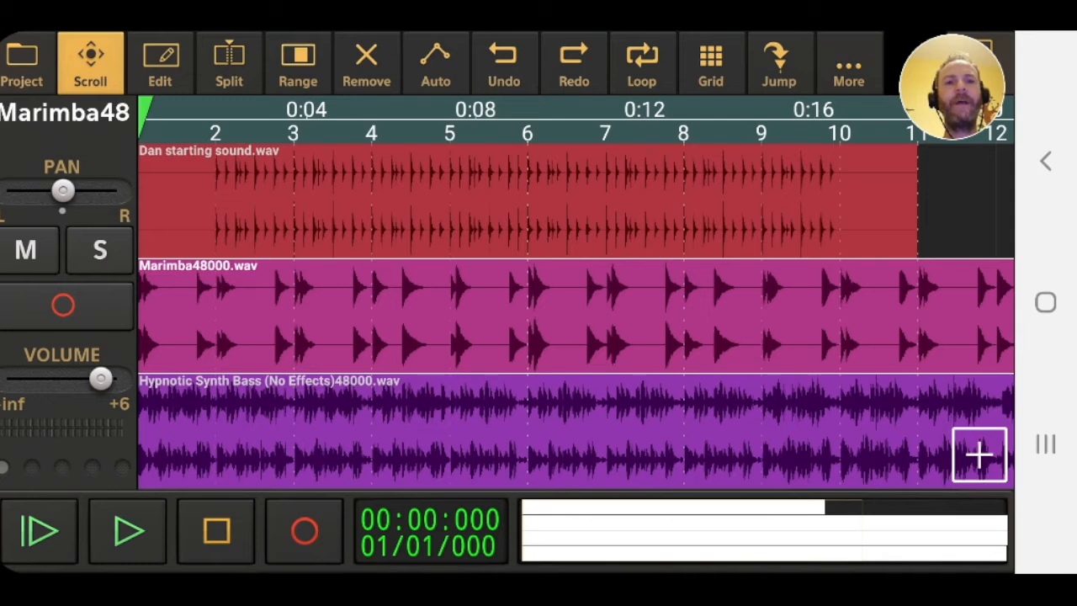
pyautogui.click(160, 63)
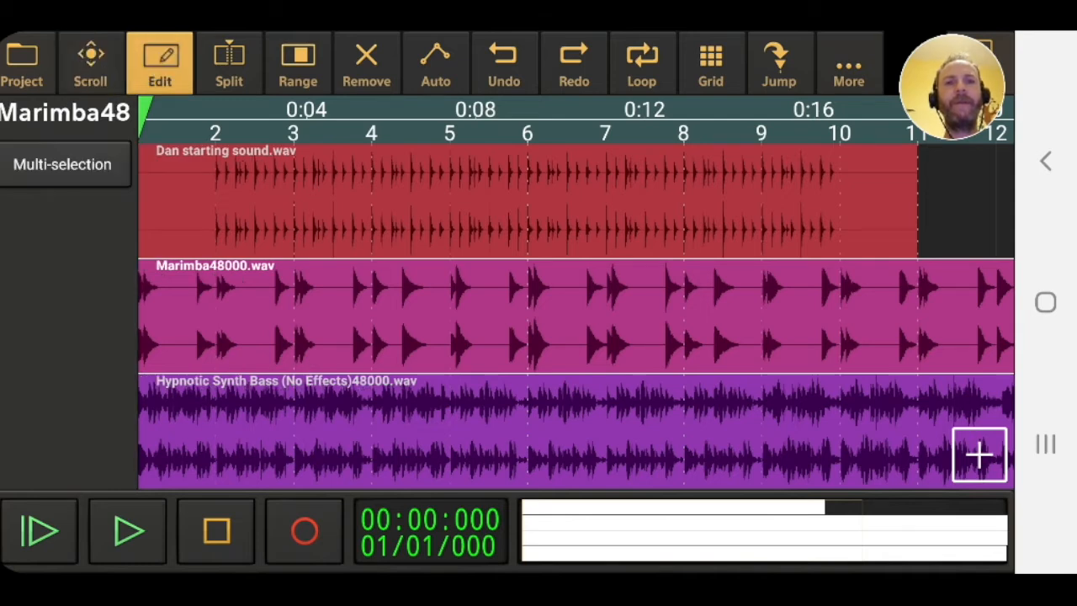
pyautogui.moveTo(277, 342); pyautogui.dragTo(321, 341)
pyautogui.click(316, 457)
pyautogui.moveTo(316, 457); pyautogui.dragTo(337, 455)
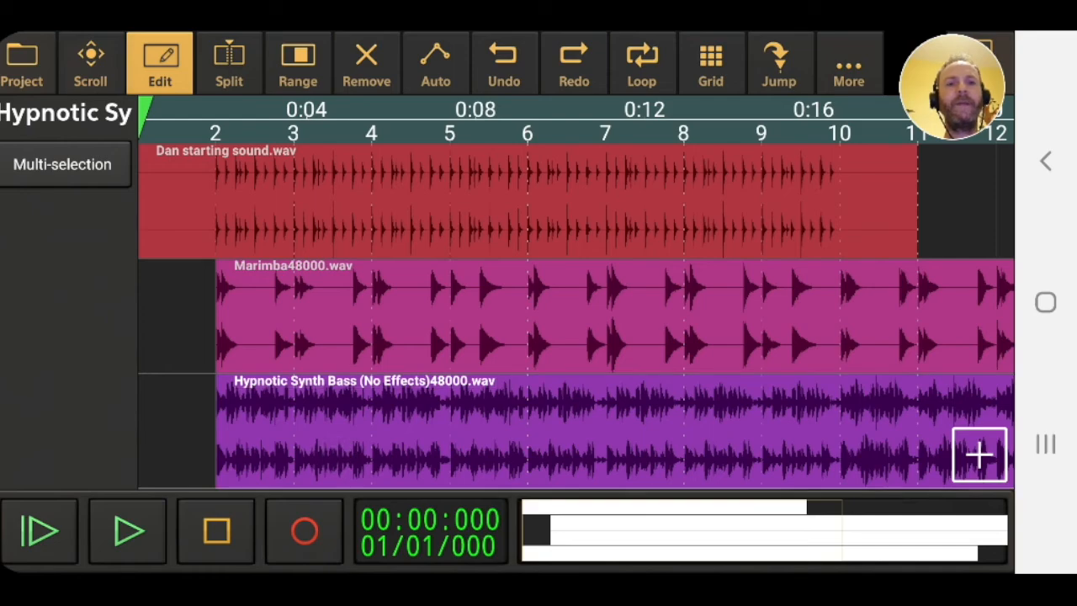
# Move the Bass n Snare clip to start at bar 2, in line with the other parts
pyautogui.click(90, 63)
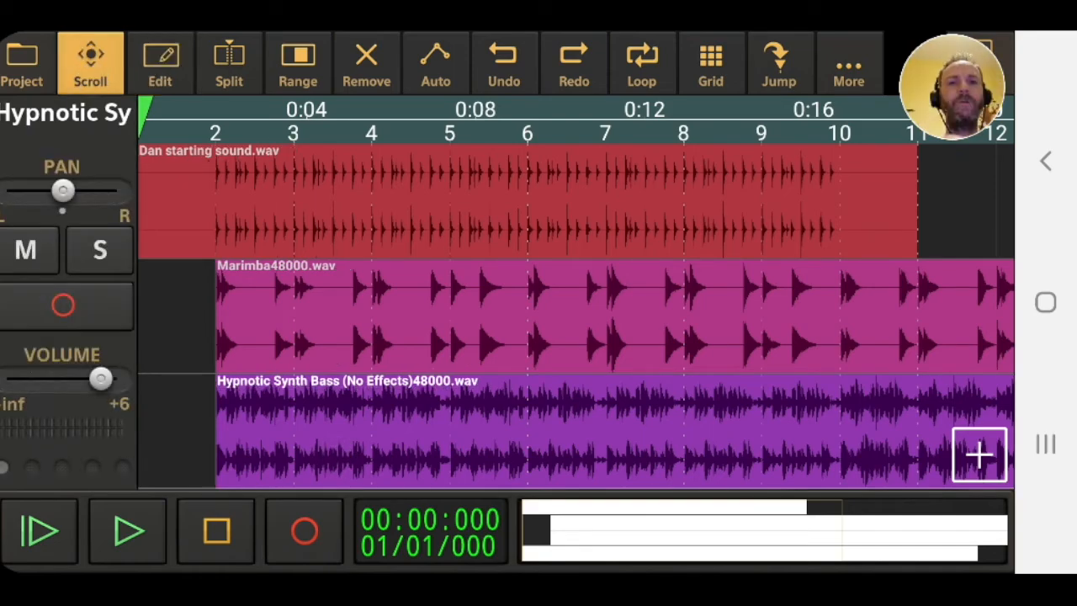
pyautogui.click(344, 271)
pyautogui.moveTo(479, 295)
pyautogui.mouseDown()
pyautogui.moveTo(233, 291)
pyautogui.moveTo(594, 321)
pyautogui.mouseUp()
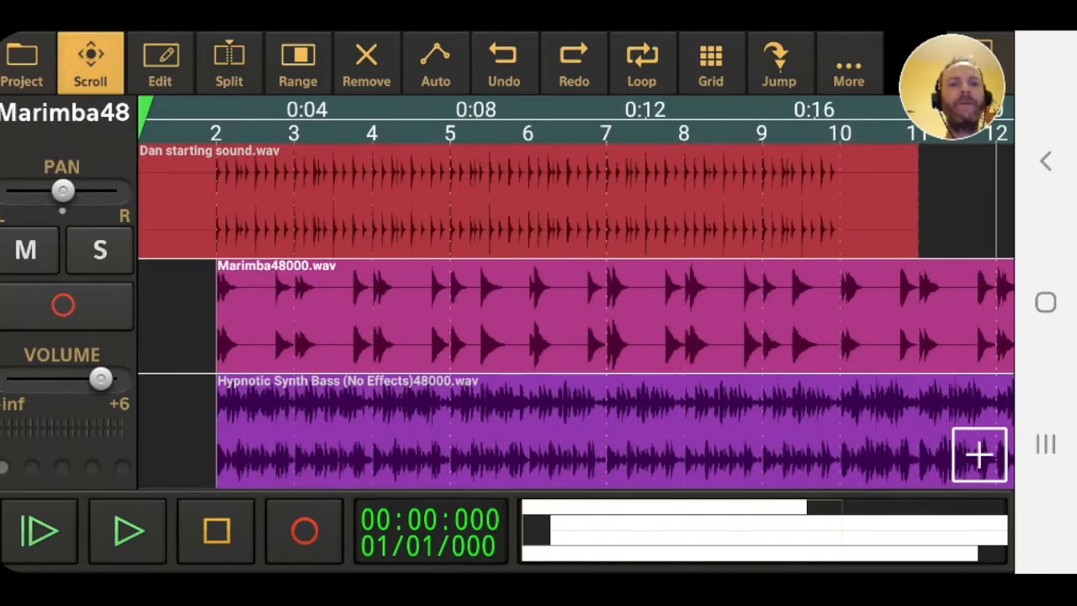
pyautogui.click(160, 63)
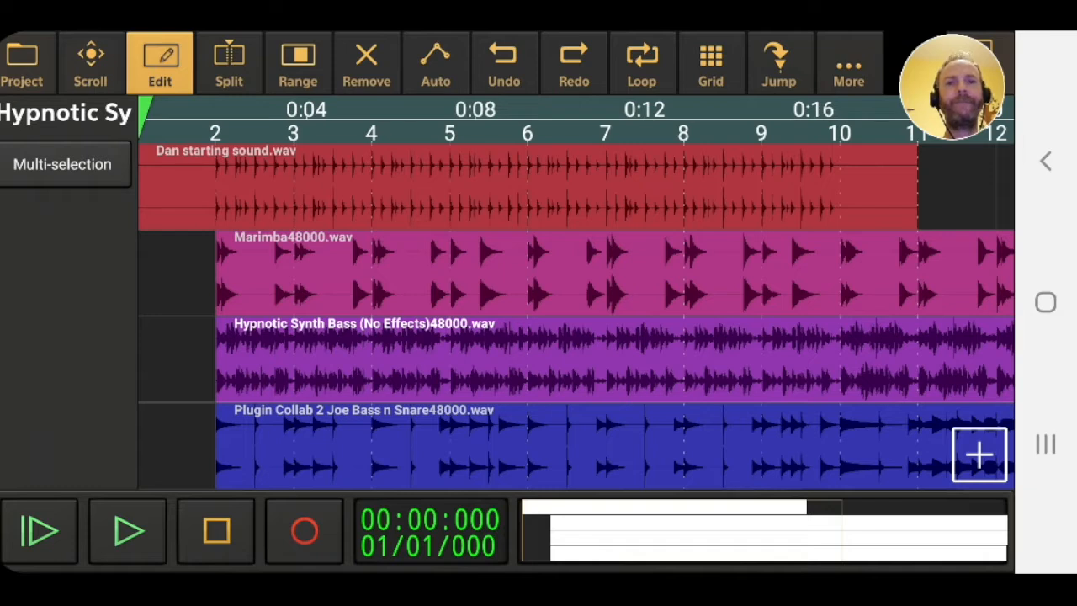
# Place the playback marker at bar 2 and play the four aligned tracks together
pyautogui.click(90, 63)
pyautogui.click(216, 122)
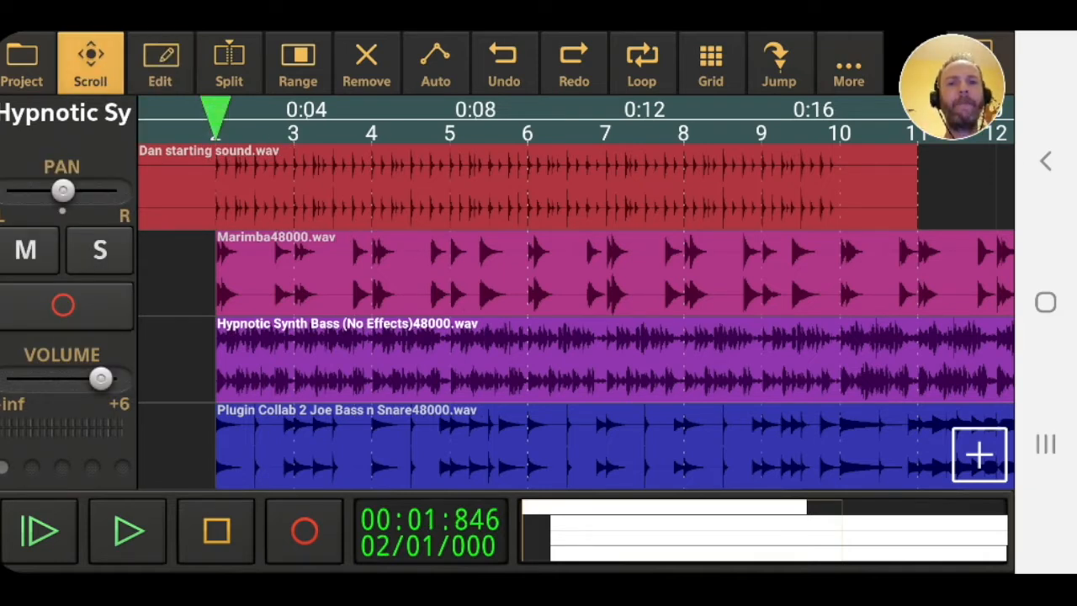
pyautogui.click(129, 530)
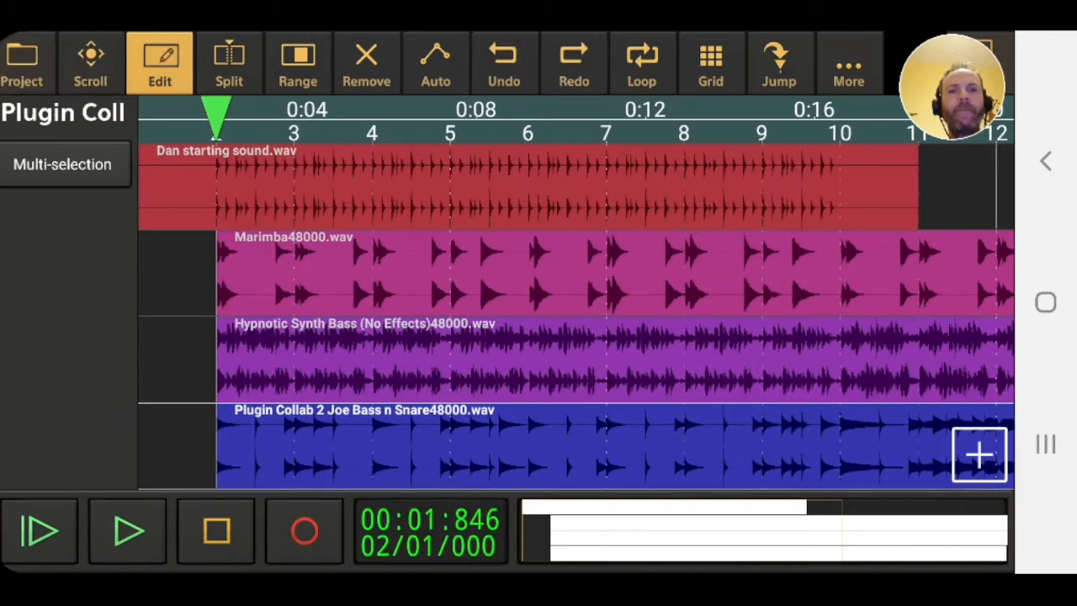
# Trim the silence from both ends of the starting sound clip so it runs from bar 2 to bar 10
pyautogui.moveTo(168, 228); pyautogui.dragTo(181, 226)
pyautogui.moveTo(856, 176); pyautogui.dragTo(847, 202)
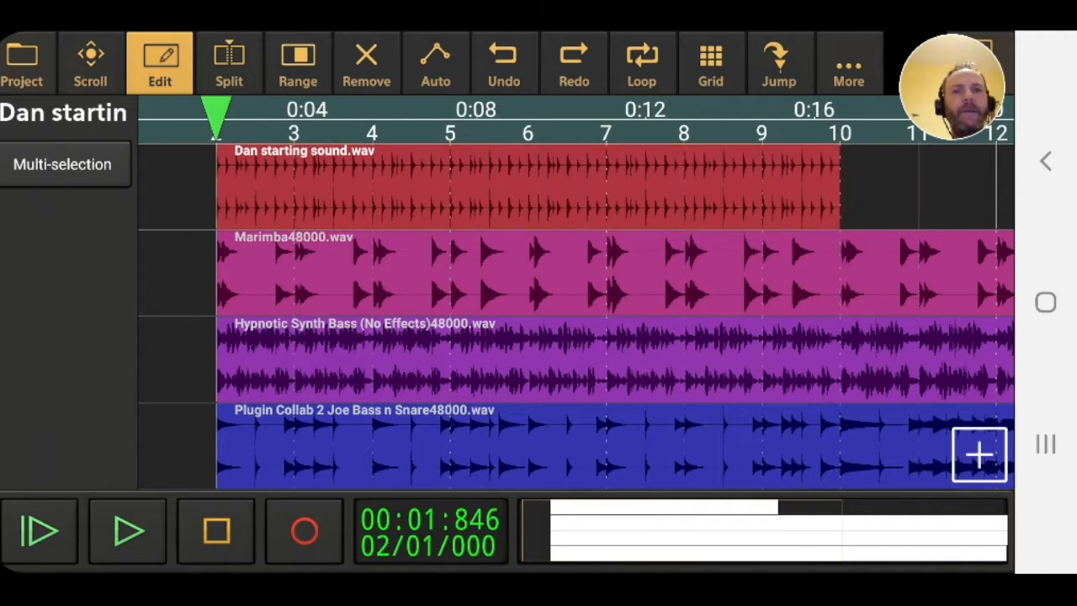
pyautogui.click(90, 63)
# Repeat the starting sound clip 19 times with an interval of 0 seconds between clips
pyautogui.moveTo(366, 200); pyautogui.dragTo(345, 185)
pyautogui.moveTo(610, 448); pyautogui.dragTo(657, 220)
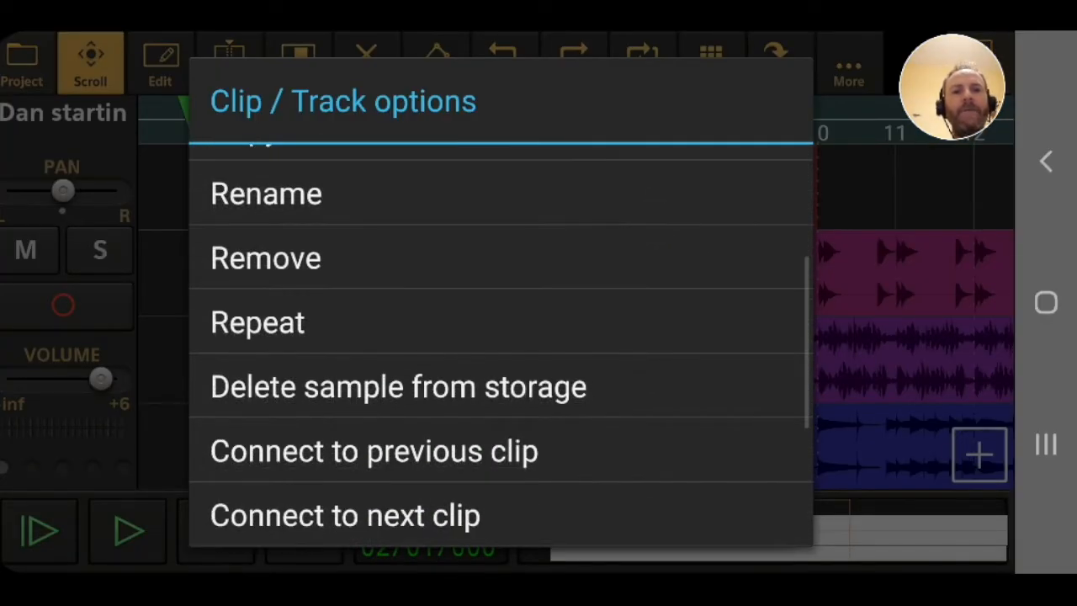
pyautogui.click(299, 324)
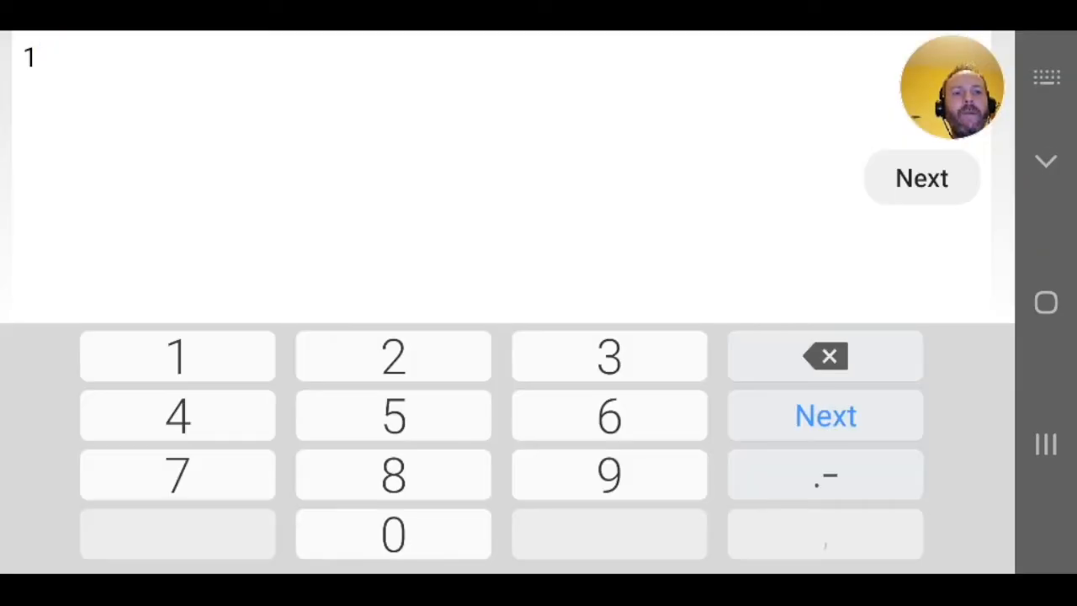
pyautogui.click(593, 474)
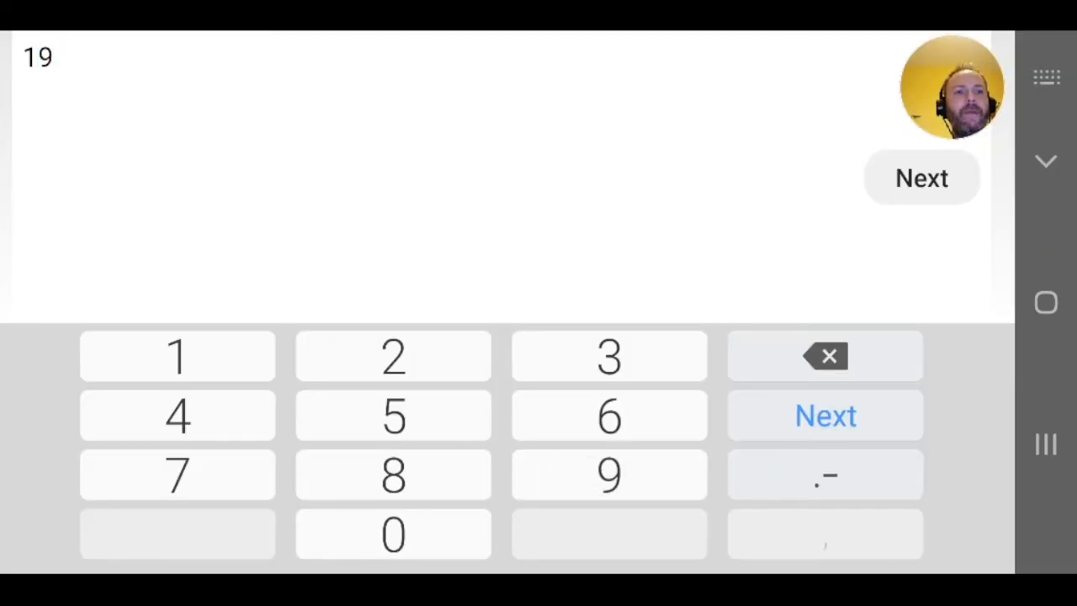
pyautogui.click(921, 178)
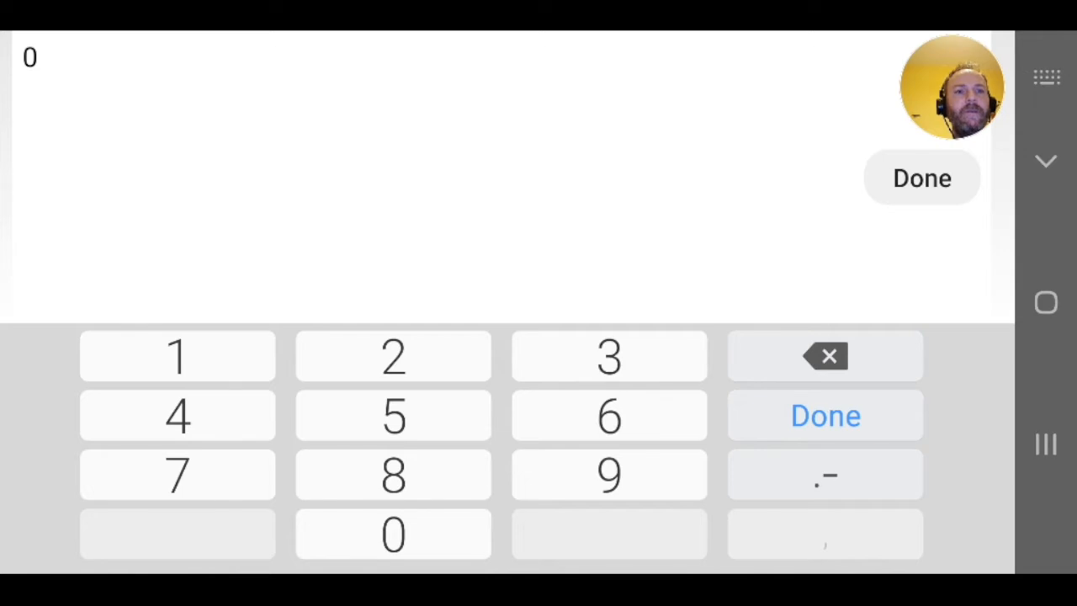
pyautogui.click(919, 181)
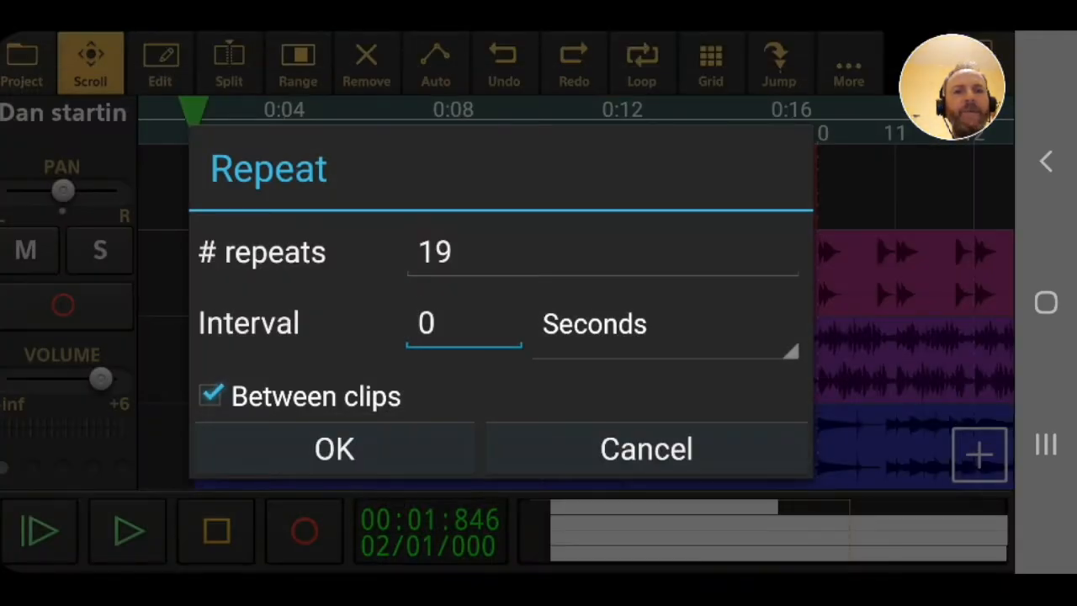
pyautogui.click(334, 448)
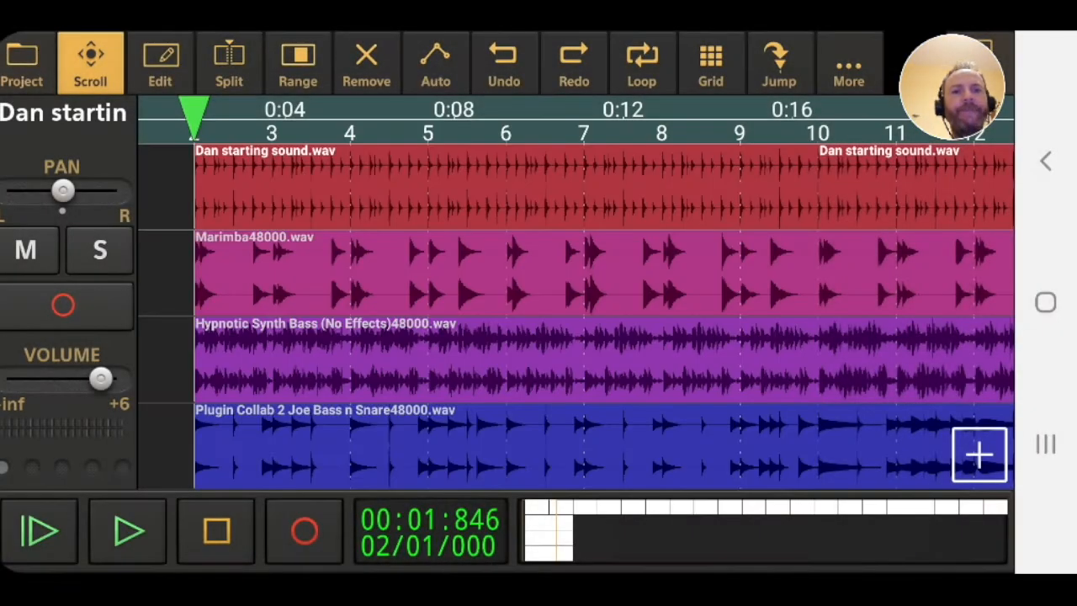
# Play the song from bar 2 and look over the repeated clips across the whole timeline
pyautogui.click(128, 531)
pyautogui.moveTo(618, 383); pyautogui.dragTo(435, 357)
pyautogui.moveTo(661, 404); pyautogui.dragTo(433, 371)
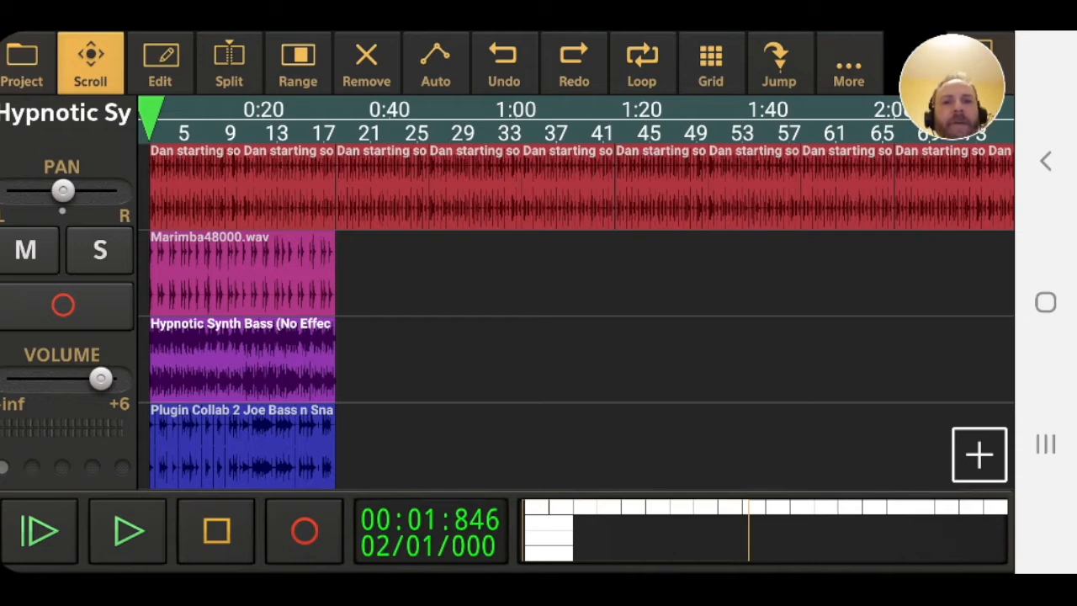
pyautogui.scroll(-3, 576, 316)
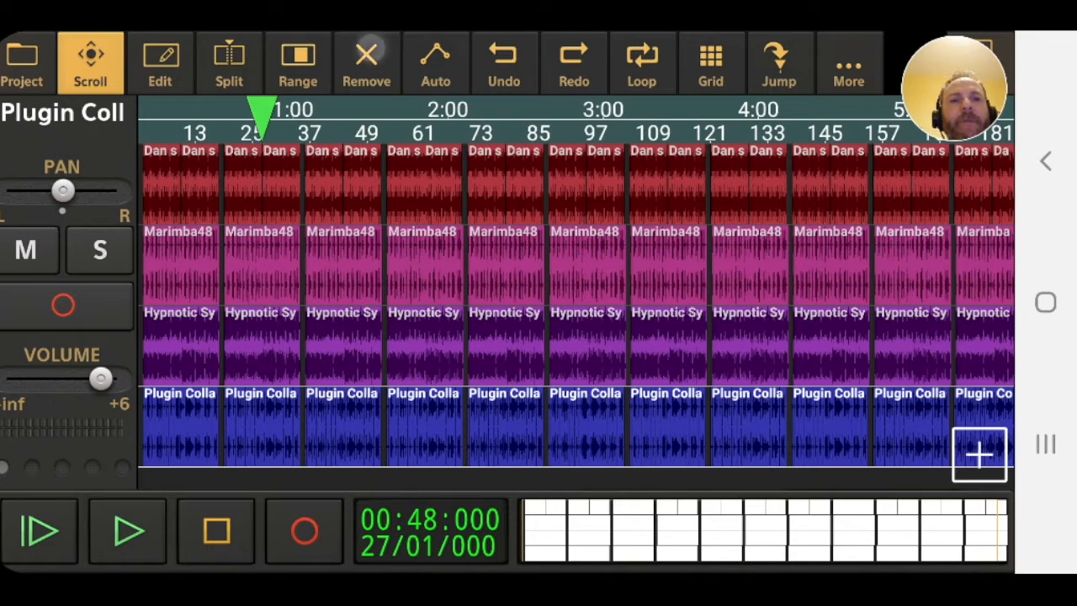
# Remove Bass n Snare from the second section, synth bass from the third, marimba from the fourth and the starting sound from the fifth
pyautogui.click(366, 63)
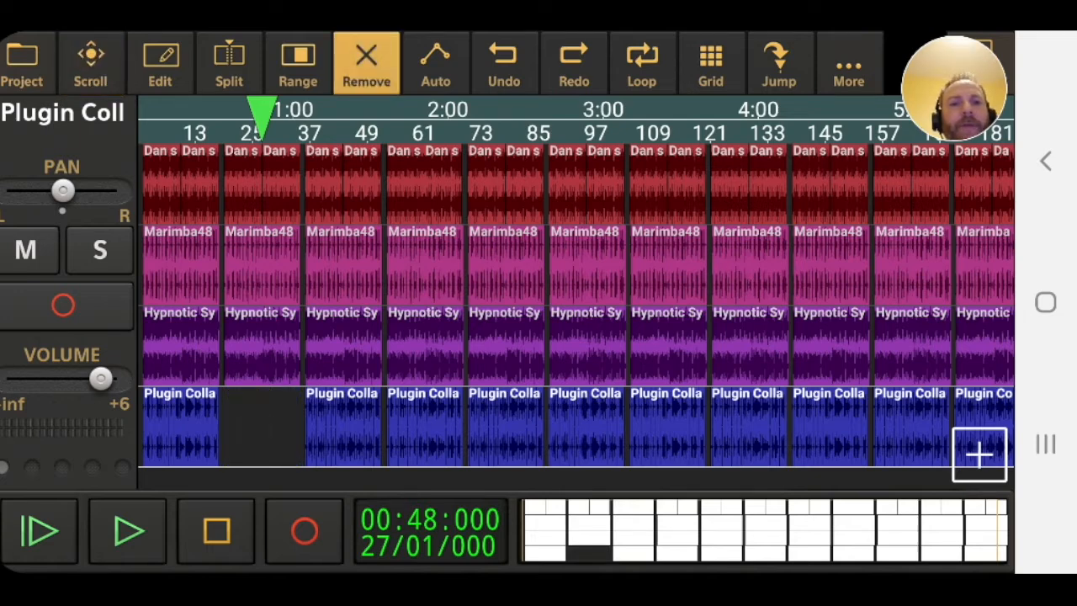
pyautogui.click(343, 345)
pyautogui.click(423, 265)
pyautogui.click(505, 185)
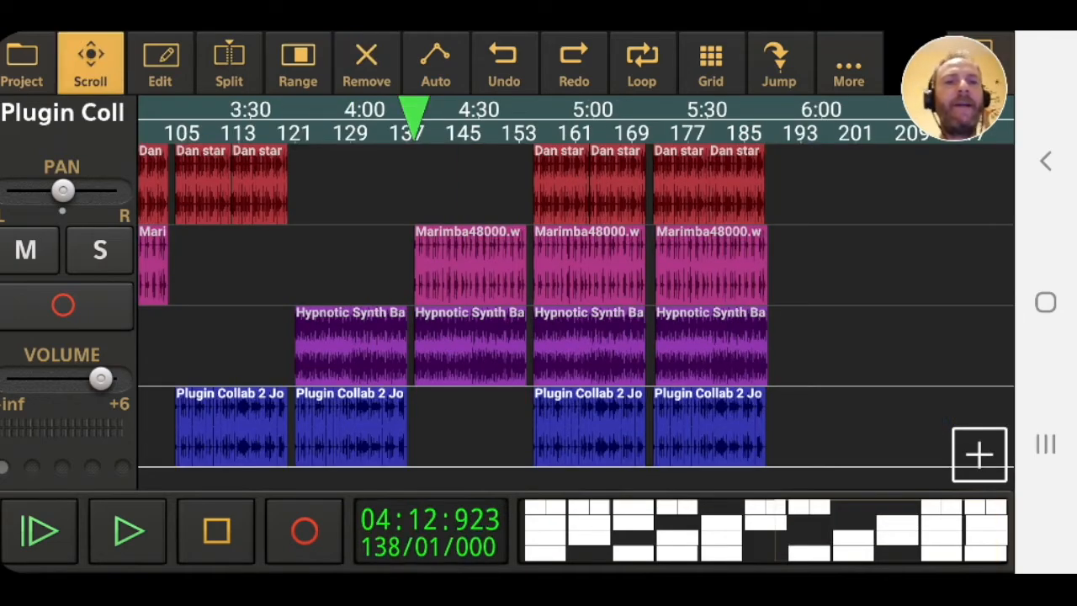
# Review the pattern of removed and remaining clips from the end of the arrangement back to its start
pyautogui.moveTo(295, 285); pyautogui.dragTo(683, 293)
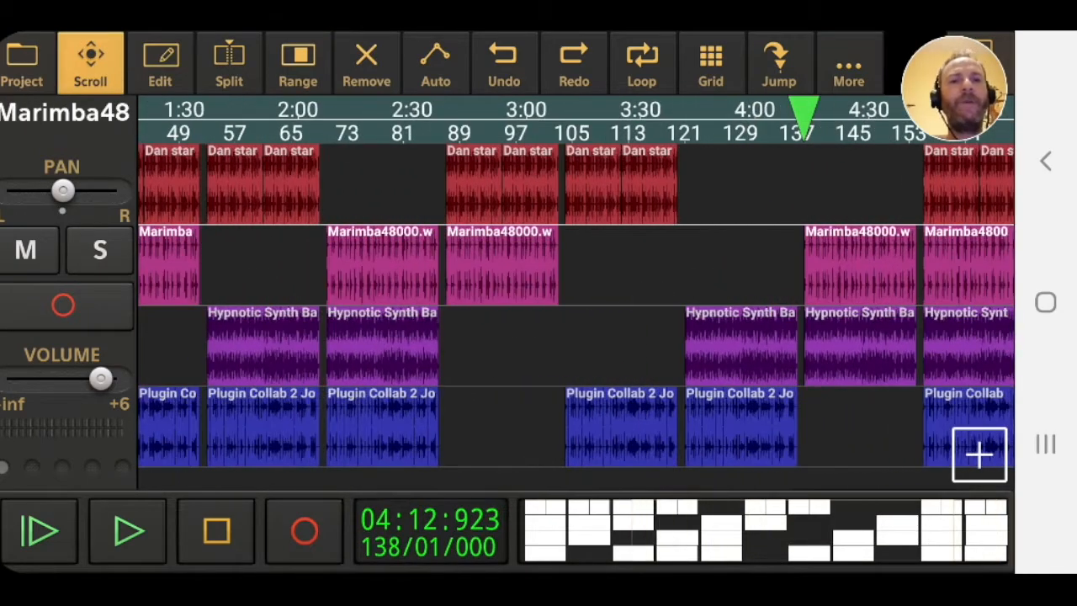
pyautogui.moveTo(250, 295); pyautogui.dragTo(497, 307)
pyautogui.scroll(-3, 506, 326)
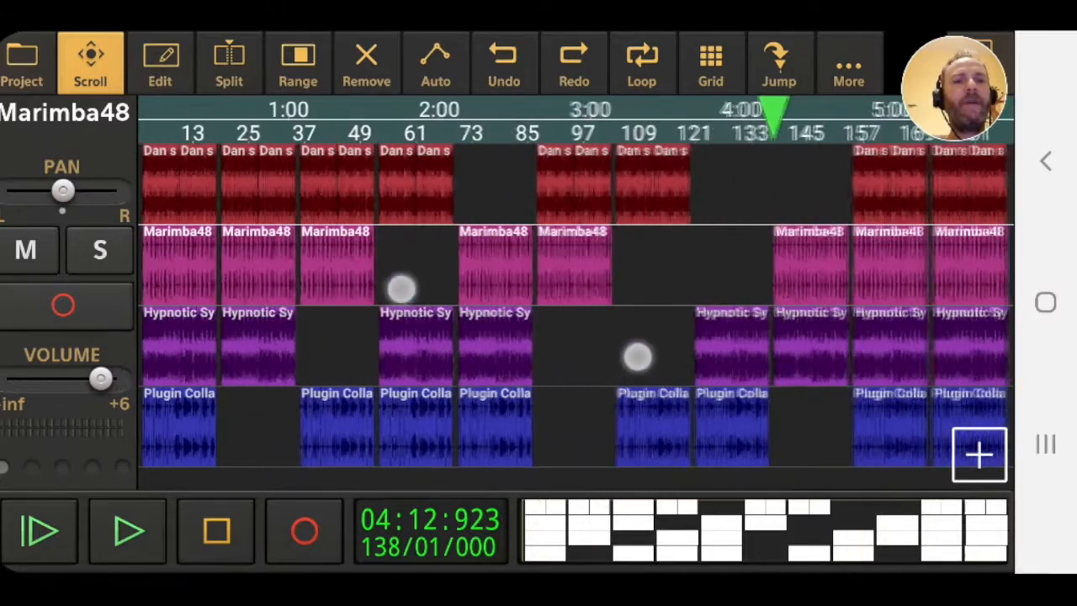
pyautogui.moveTo(577, 389); pyautogui.dragTo(743, 377)
pyautogui.moveTo(572, 339); pyautogui.dragTo(728, 355)
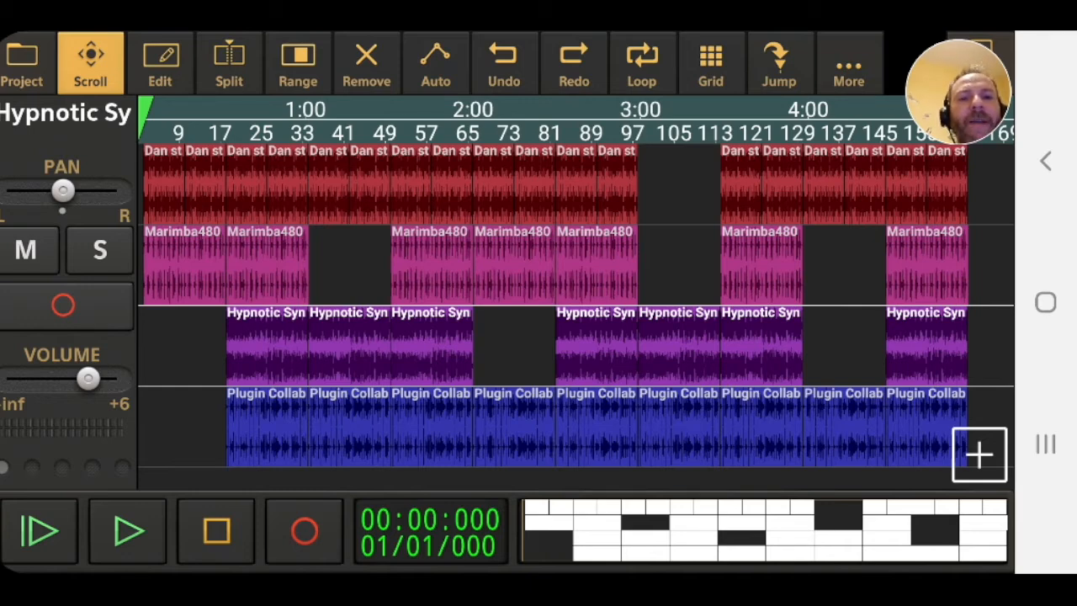
# Play the finished arrangement from the start to hear it, and stop playback
pyautogui.click(128, 530)
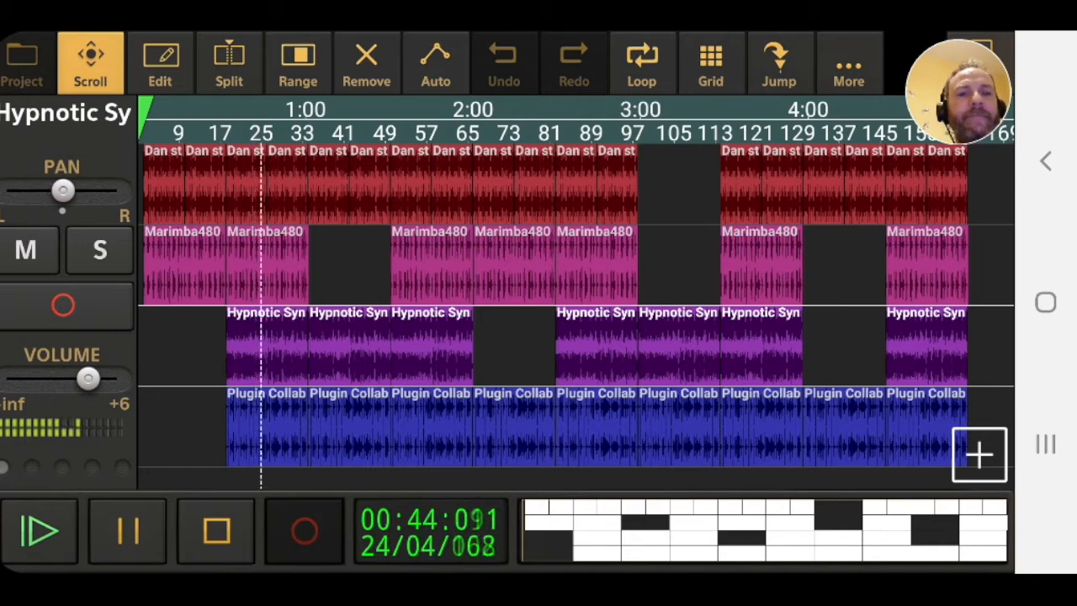
pyautogui.click(216, 530)
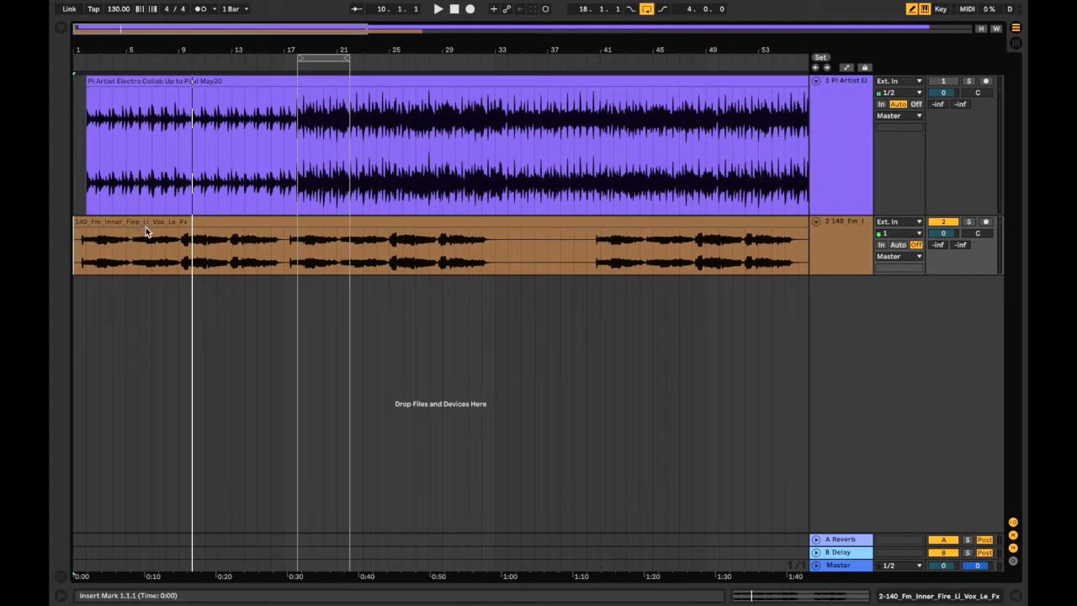
# Switch to Ableton Live, audition the 140_Fm_Inner_Fire vocal clip from around bar 7, and split out its phrase before bar 8
pyautogui.click(93, 61)
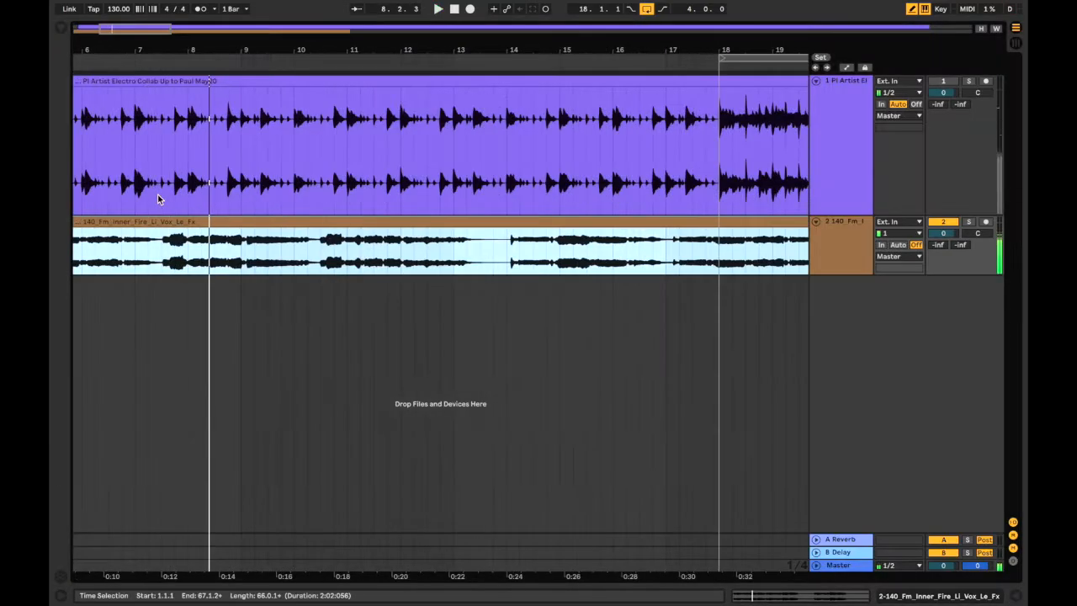
pyautogui.scroll(10, 157, 194)
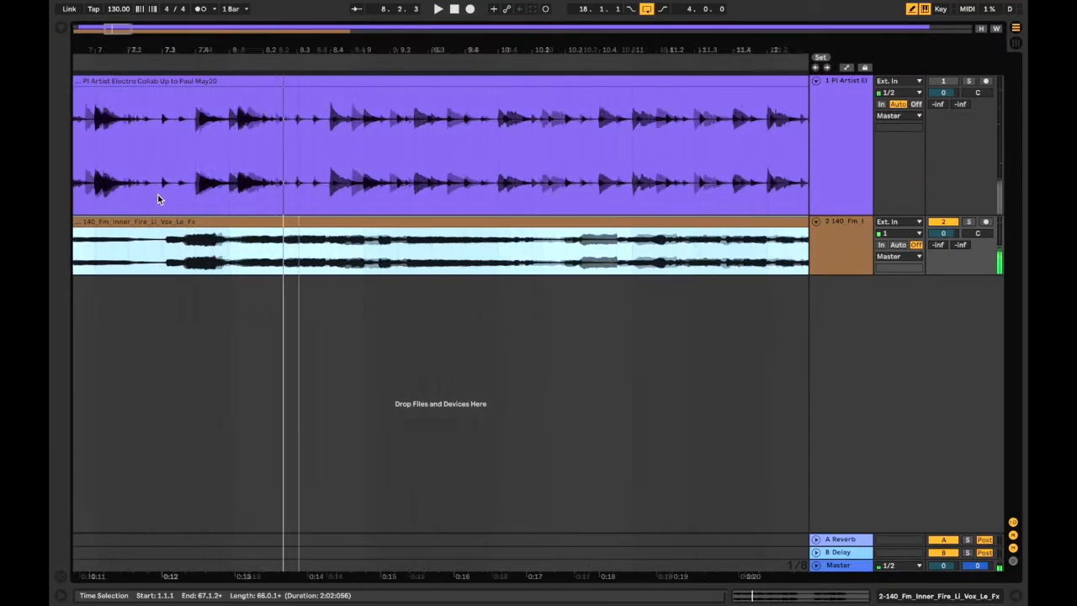
pyautogui.click(140, 56)
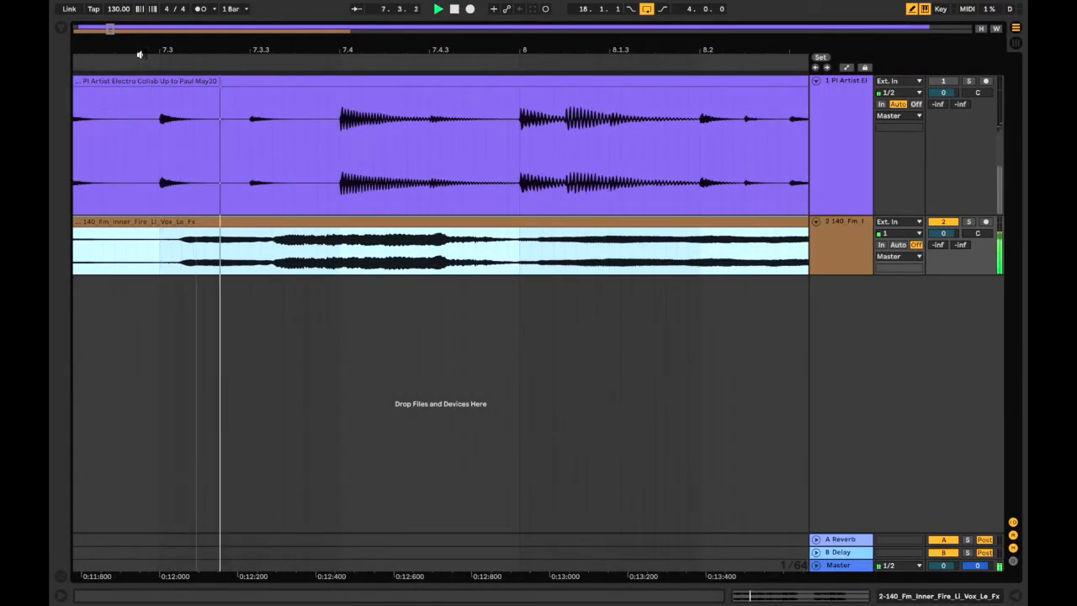
pyautogui.press('space')
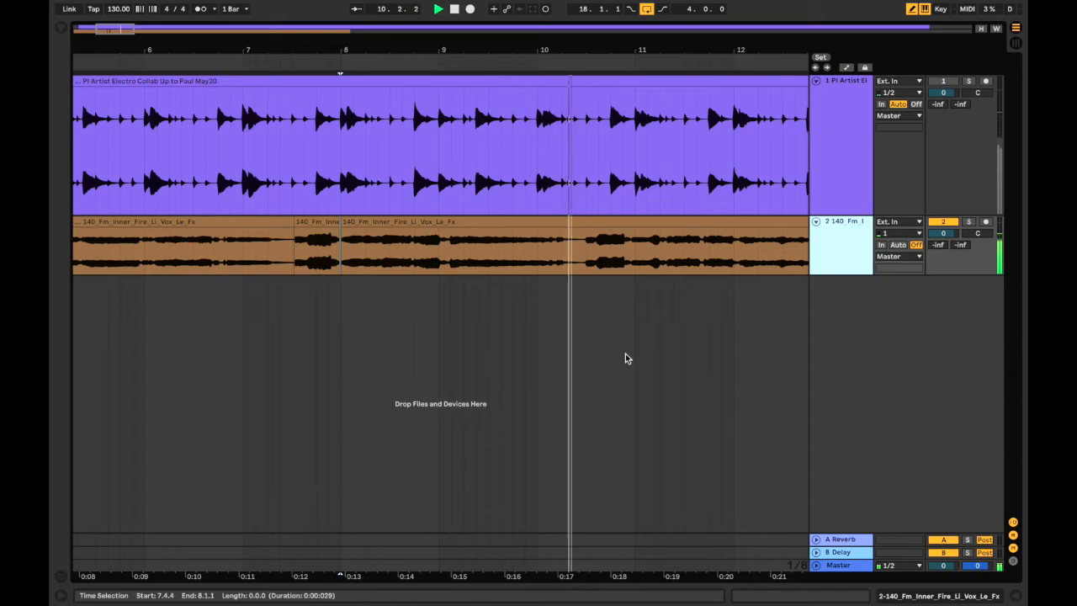
# Cut the vocal clip down to short phrases around bars 7 and 9, deleting everything after 10.2.3
pyautogui.press('space')
pyautogui.scroll(5, 370, 196)
pyautogui.hscroll(2, 608, 242)
pyautogui.hscroll(3, 609, 242)
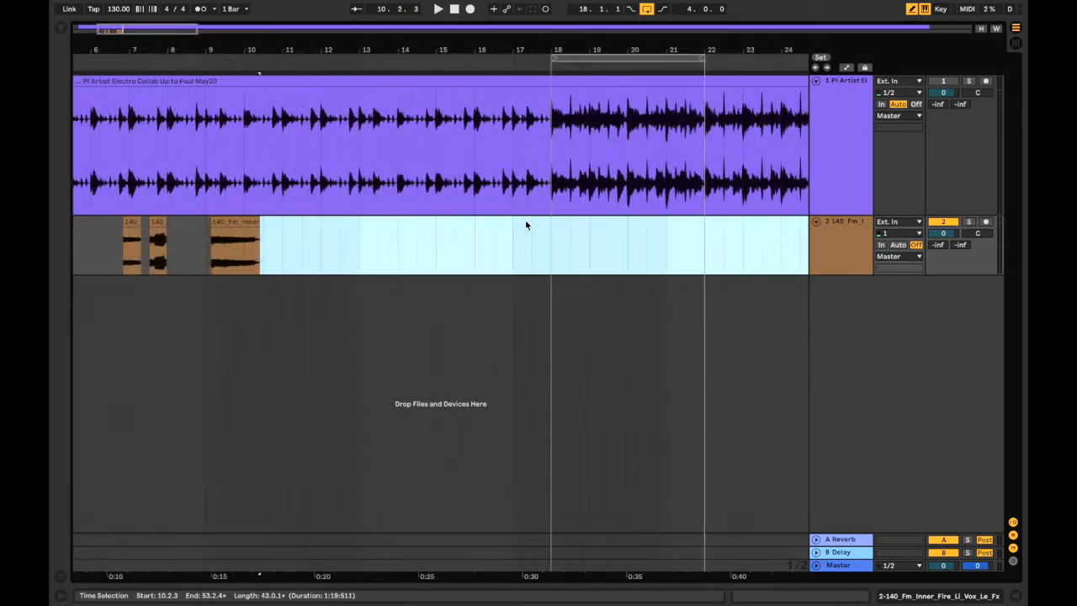
pyautogui.press('-')
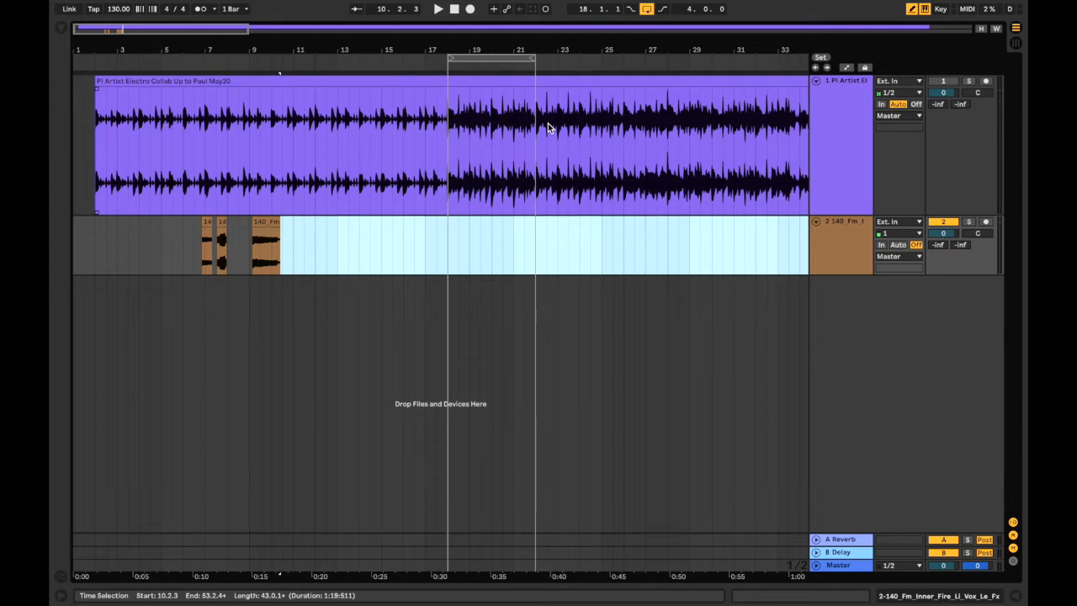
# Turn the collab track back on, place the short vocal chop at bars 18 and 20, and audition it in the loop
pyautogui.click(943, 83)
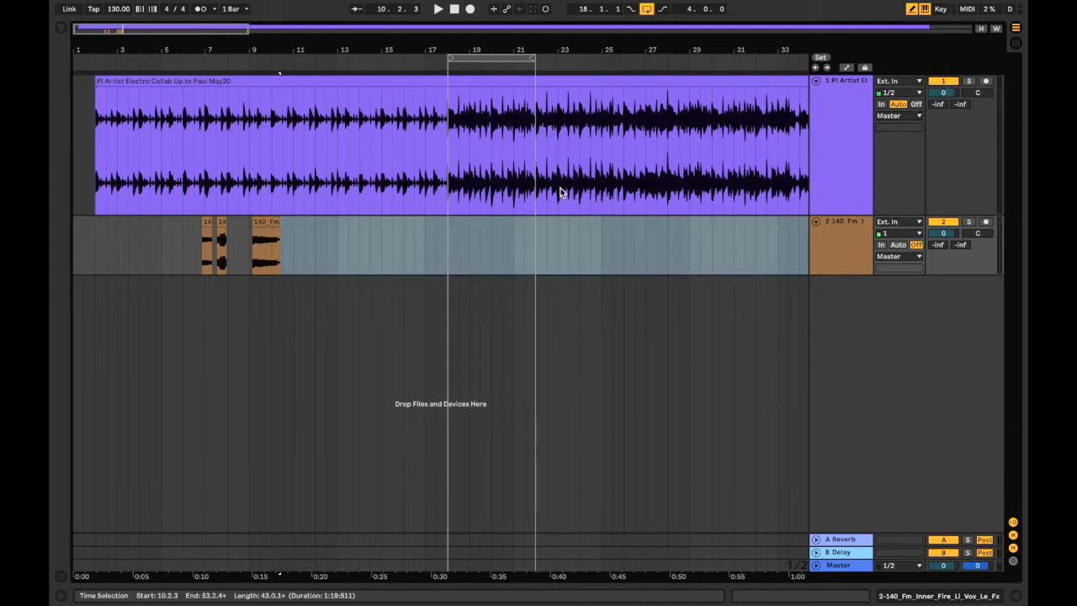
pyautogui.click(467, 60)
pyautogui.press('space')
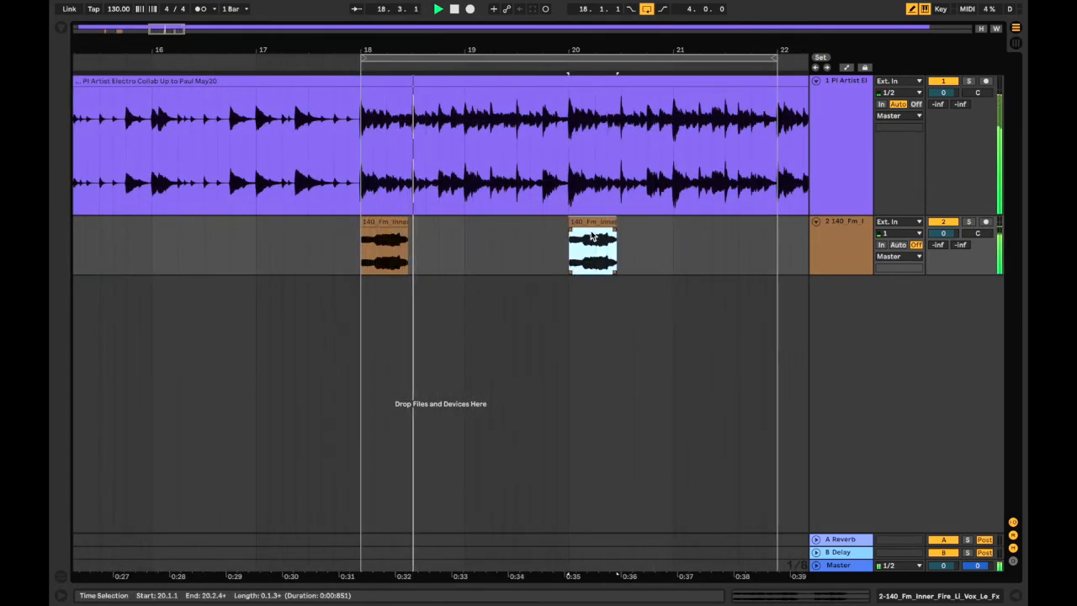
pyautogui.press('space')
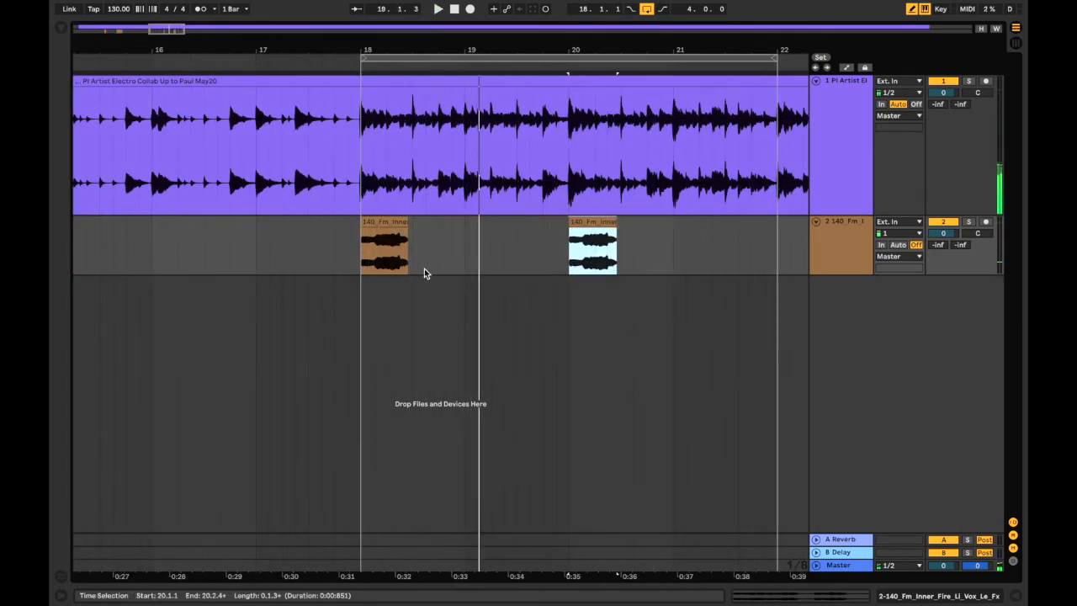
# Add Reverb and Delay effects to the vocal track, with the delay synced to 4
pyautogui.scroll(-5, 424, 273)
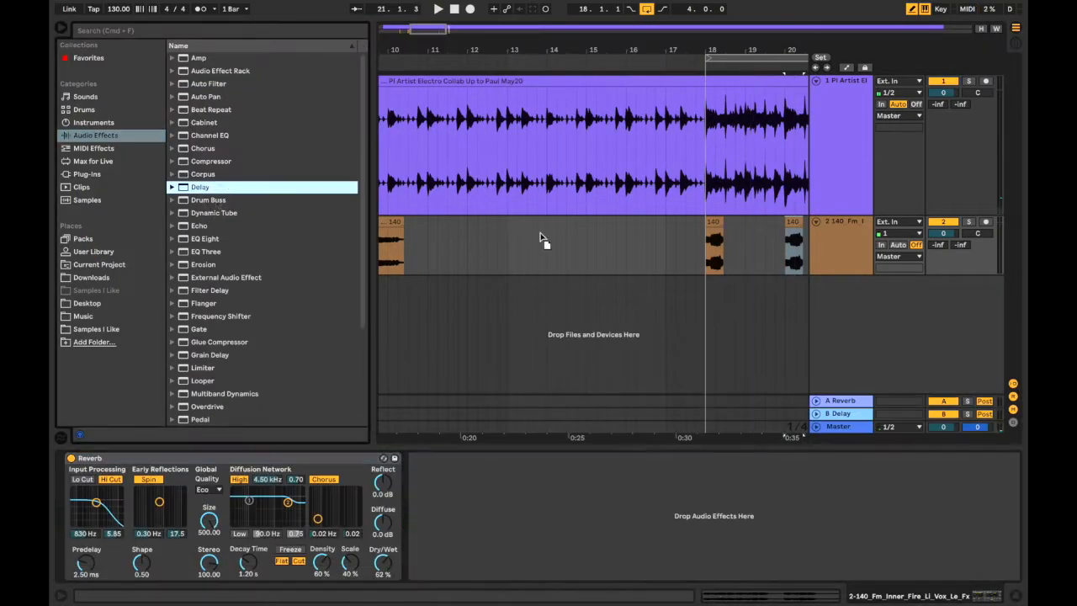
pyautogui.press('Return')
pyautogui.press('space')
pyautogui.click(437, 503)
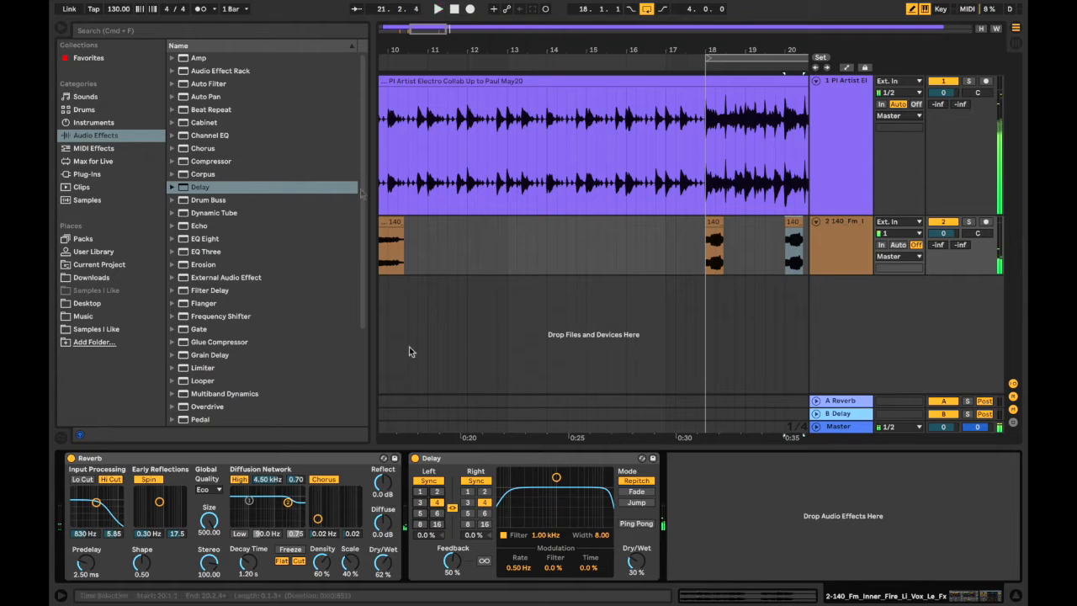
pyautogui.click(59, 27)
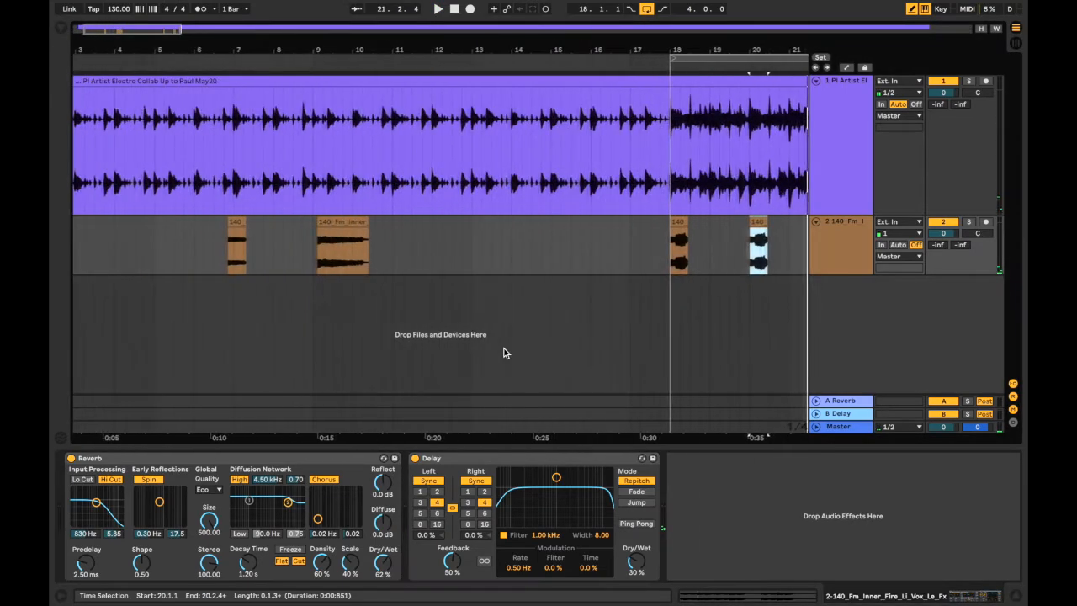
# Move the longer vocal phrase from bar 9 to 18.3.2, between the two short chops, and listen to it
pyautogui.press('-')
pyautogui.click(325, 225)
pyautogui.moveTo(320, 225); pyautogui.dragTo(625, 231)
pyautogui.press('+')
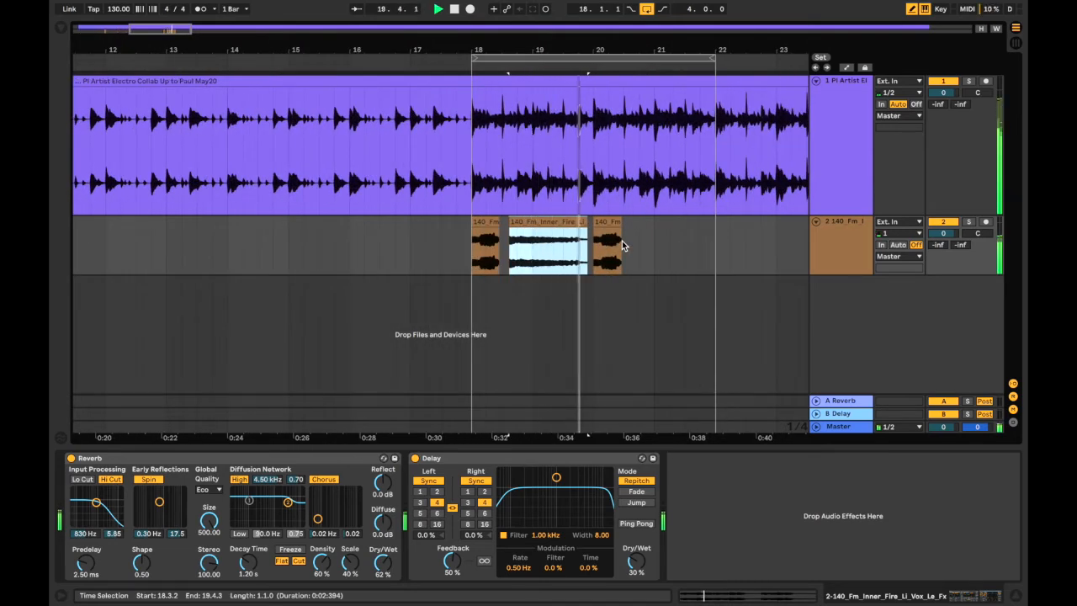
pyautogui.scroll(5, 622, 241)
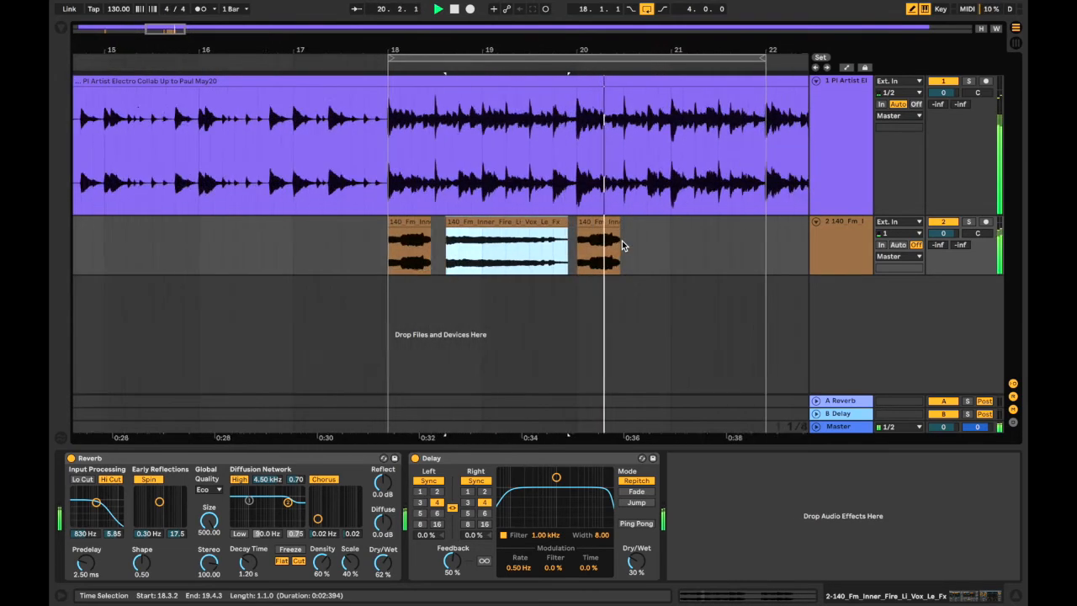
# Reverse the longer vocal phrase, move it to run from bar 19 to bar 20 with a long fade-in, and audition it
pyautogui.rightClick(488, 226)
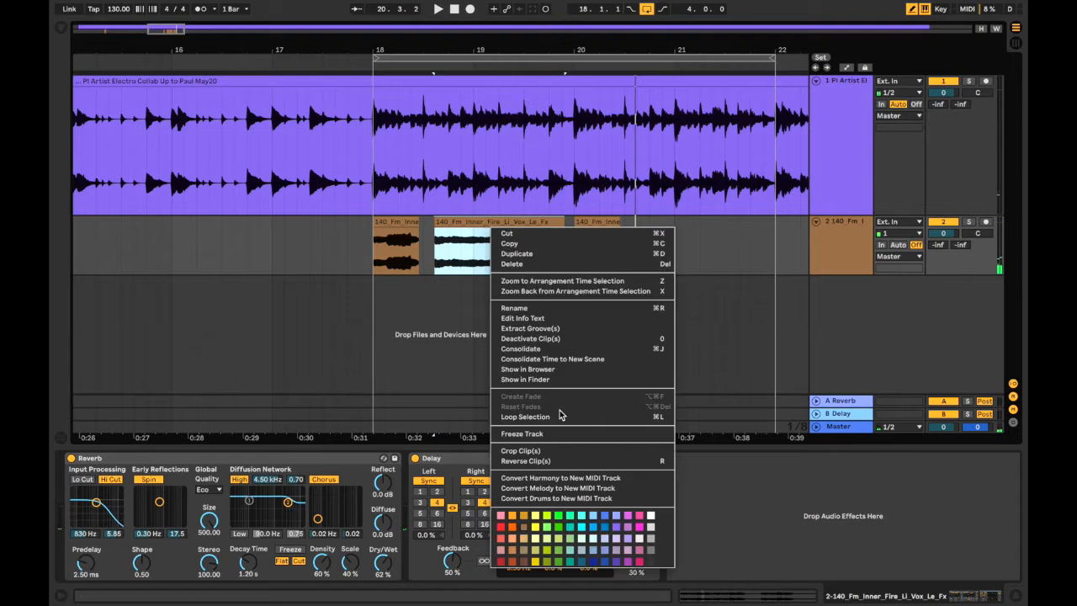
pyautogui.click(544, 459)
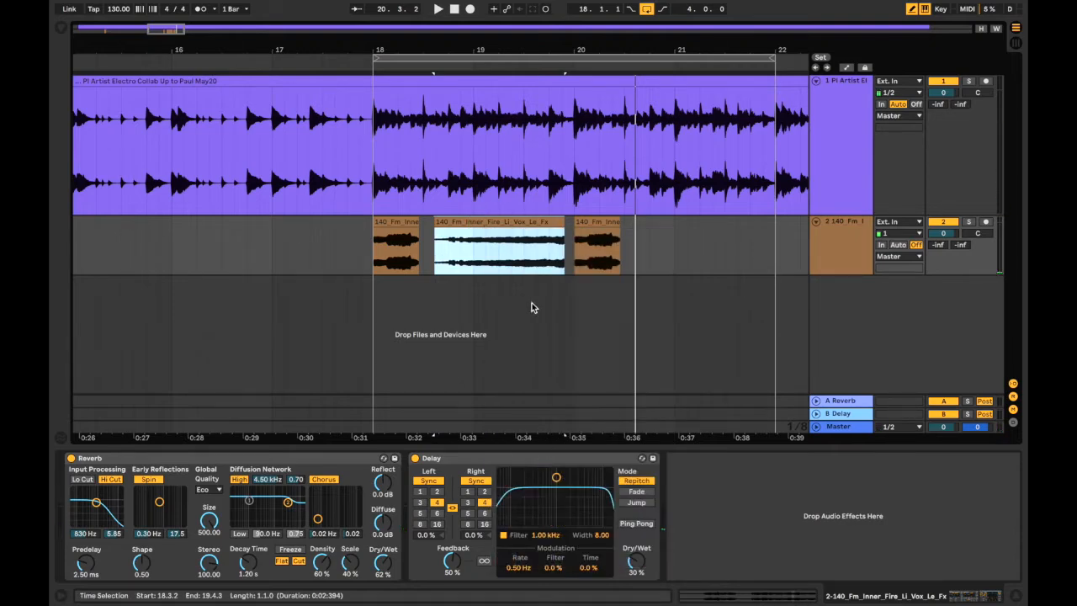
pyautogui.scroll(3, 531, 307)
pyautogui.moveTo(325, 246); pyautogui.dragTo(591, 251)
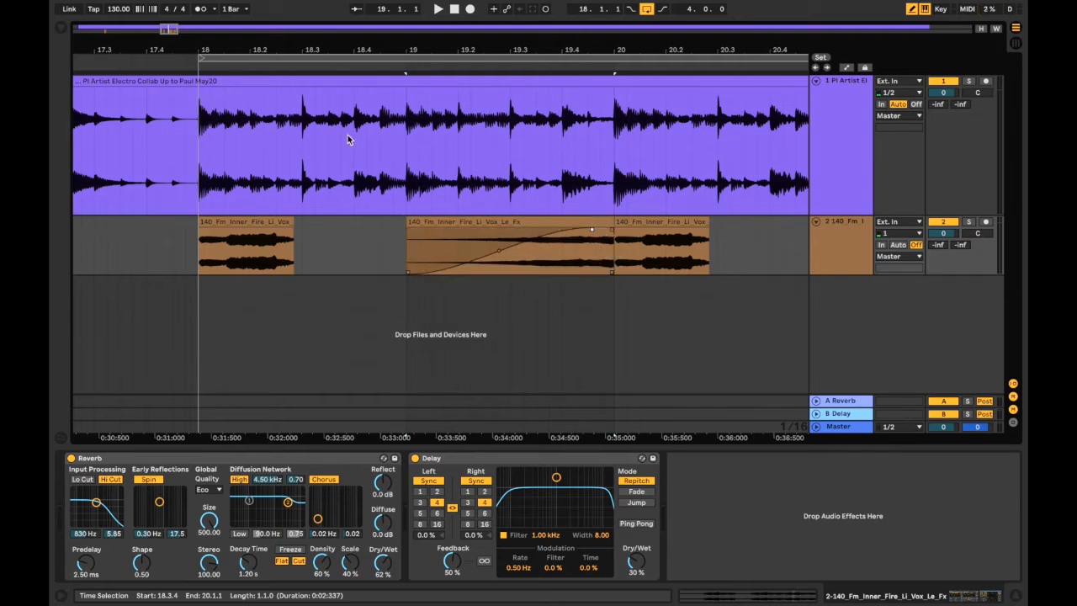
pyautogui.press('space')
# Create a new Simpler instrument track and load the short vocal chop near bar 7 into it
pyautogui.scroll(-5, 410, 223)
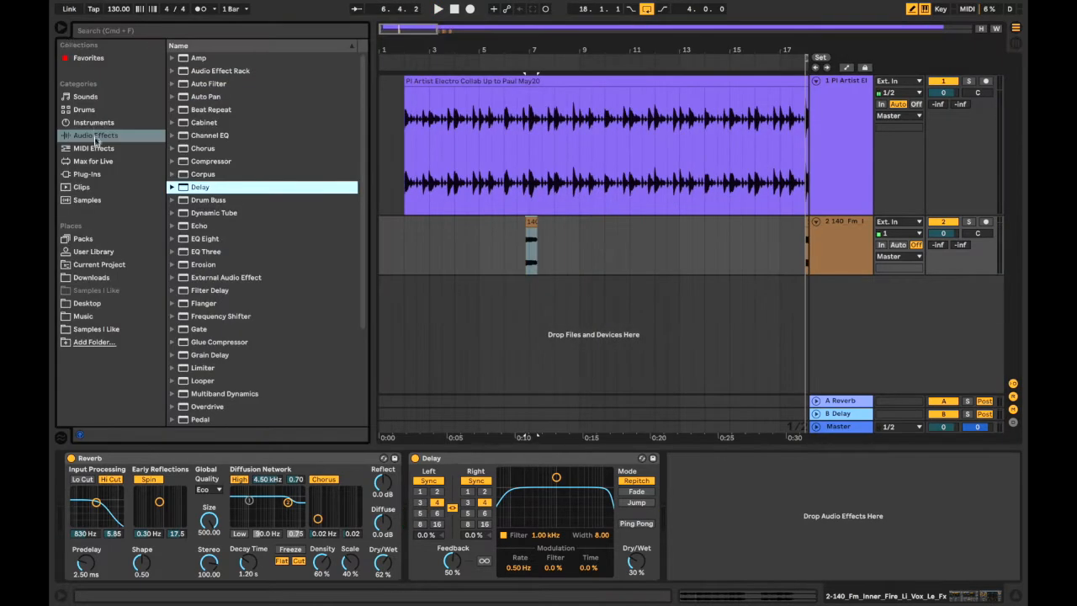
pyautogui.click(91, 123)
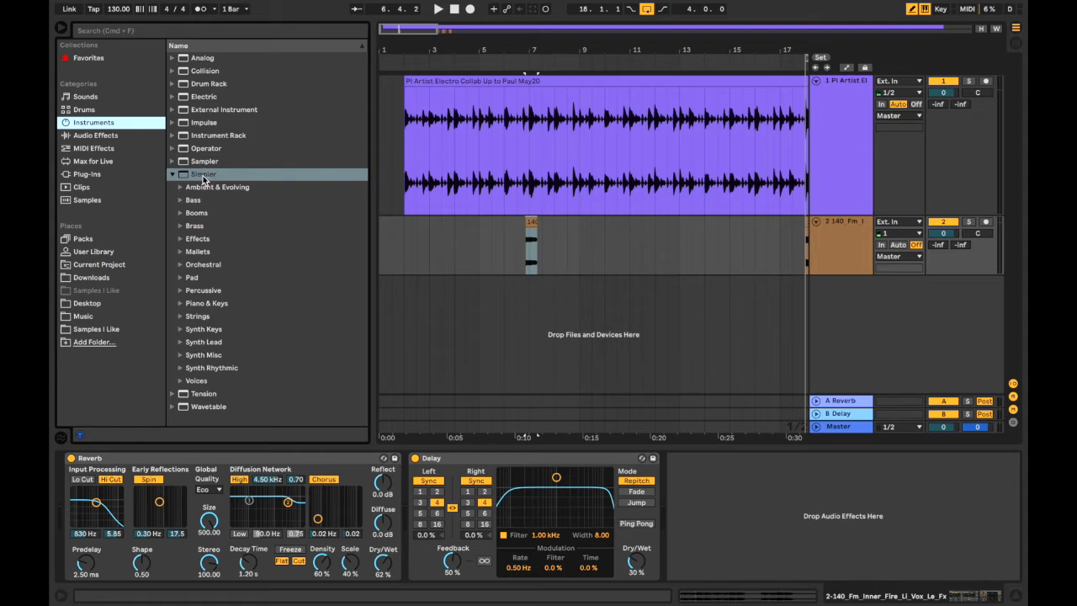
pyautogui.moveTo(202, 179); pyautogui.dragTo(876, 312)
pyautogui.moveTo(531, 223); pyautogui.dragTo(270, 493)
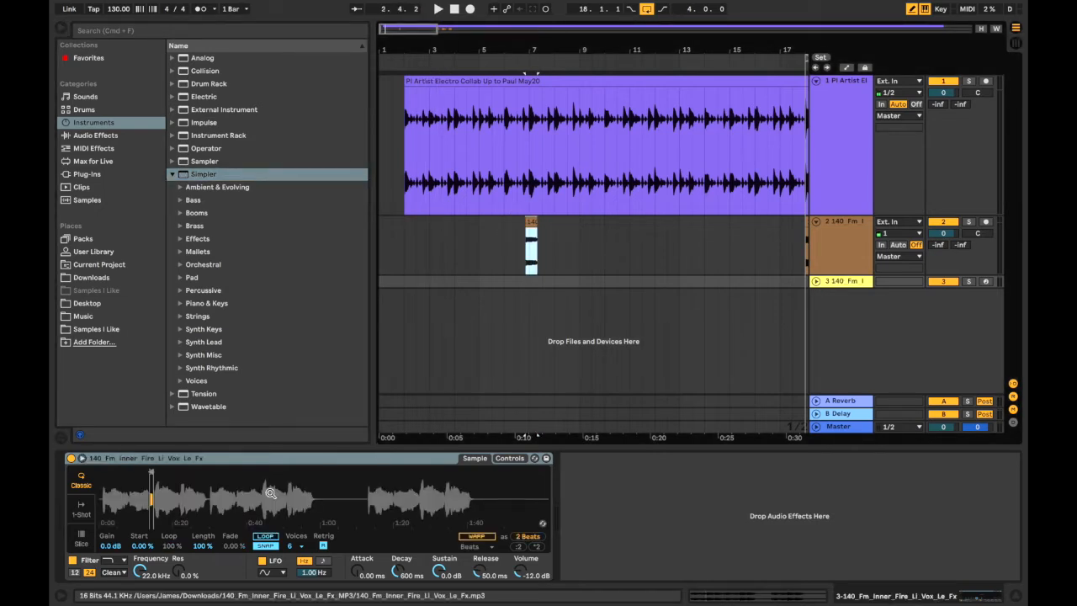
# Arm the Simpler track with Reverb and Delay in its effects chain, and play the song from bar 18
pyautogui.click(988, 283)
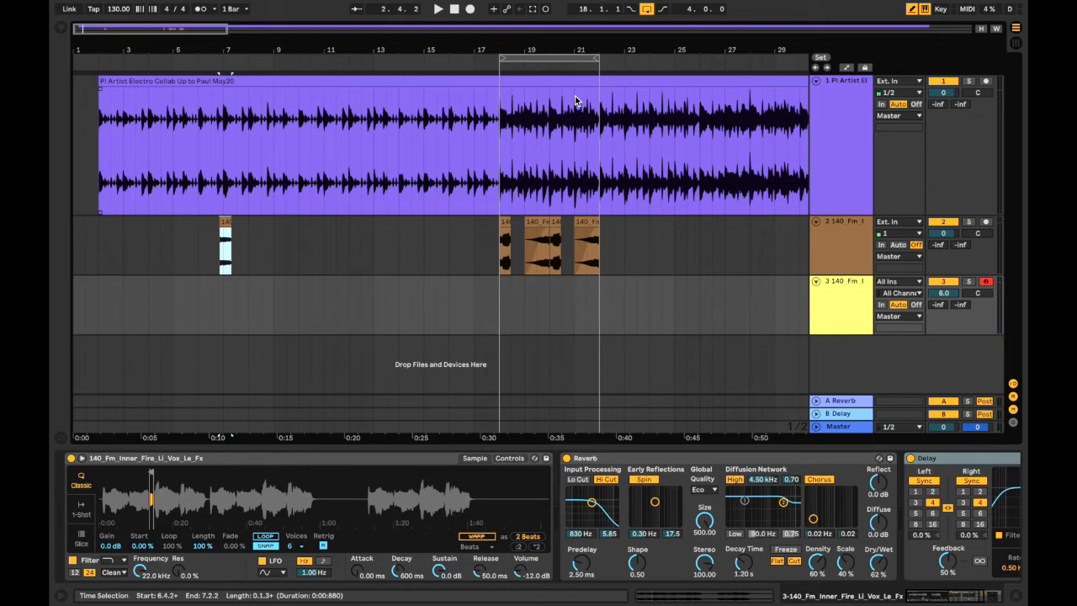
pyautogui.click(500, 65)
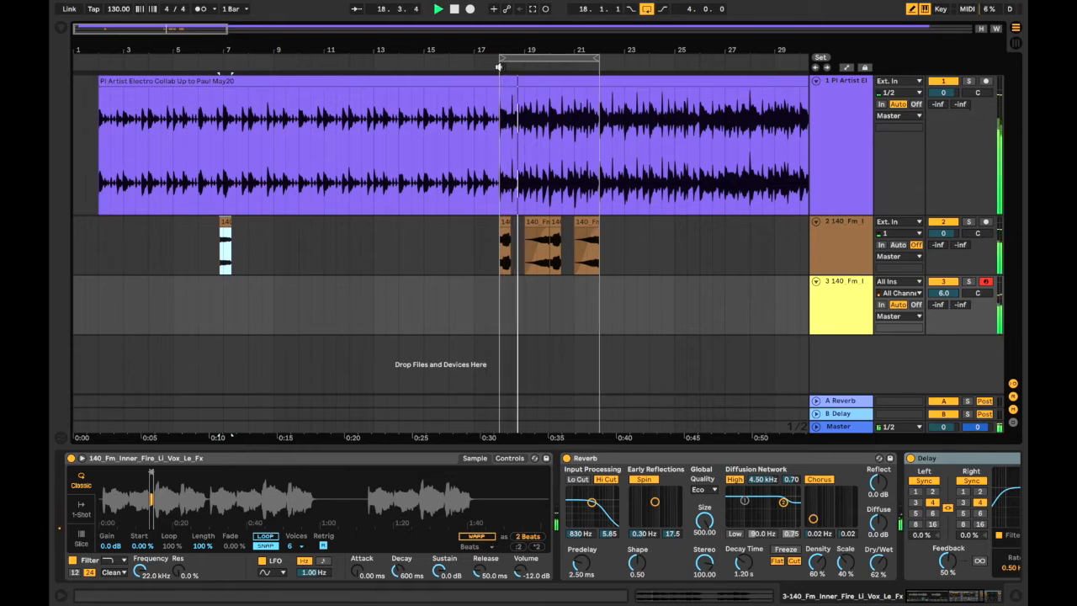
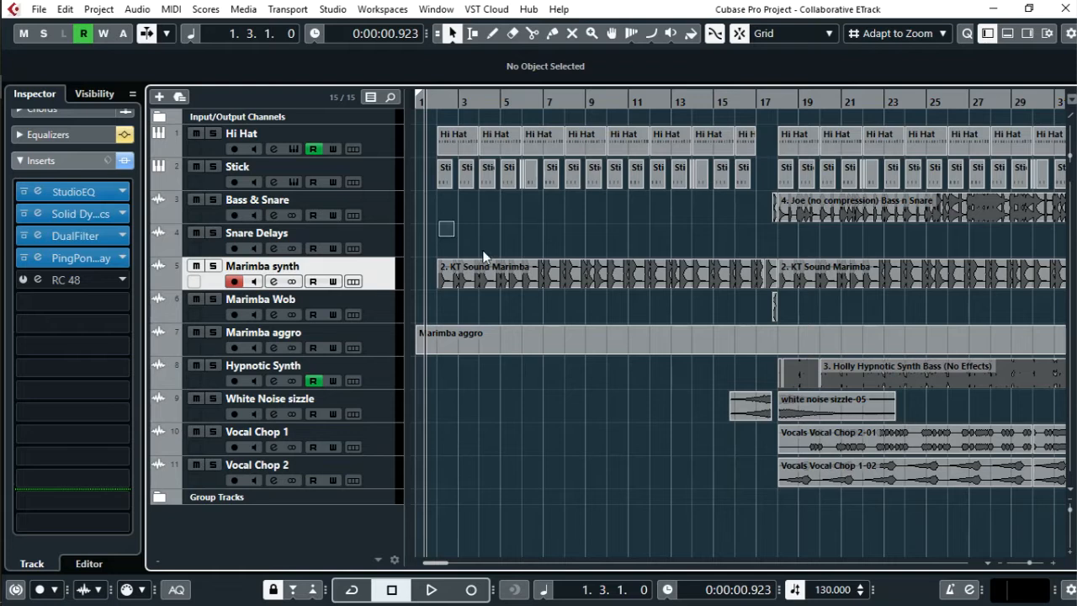
# Switch to the Cubase project and examine the Hypnotic Synth track's clips and insert effects
pyautogui.click(647, 239)
pyautogui.hscroll(6, 500, 249)
pyautogui.click(717, 374)
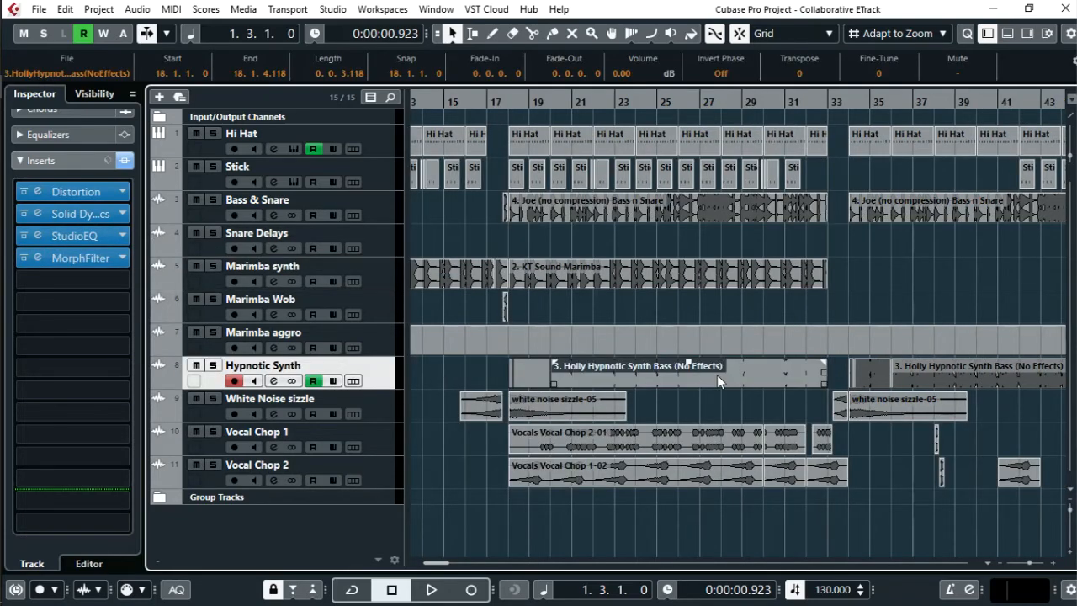
pyautogui.click(450, 318)
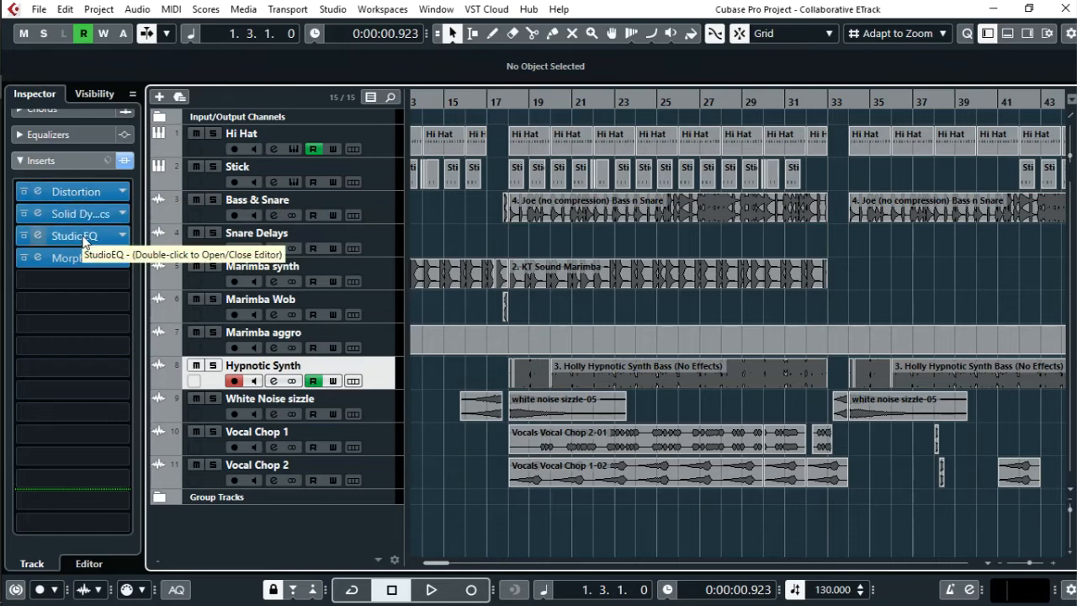
pyautogui.scroll(3, 562, 362)
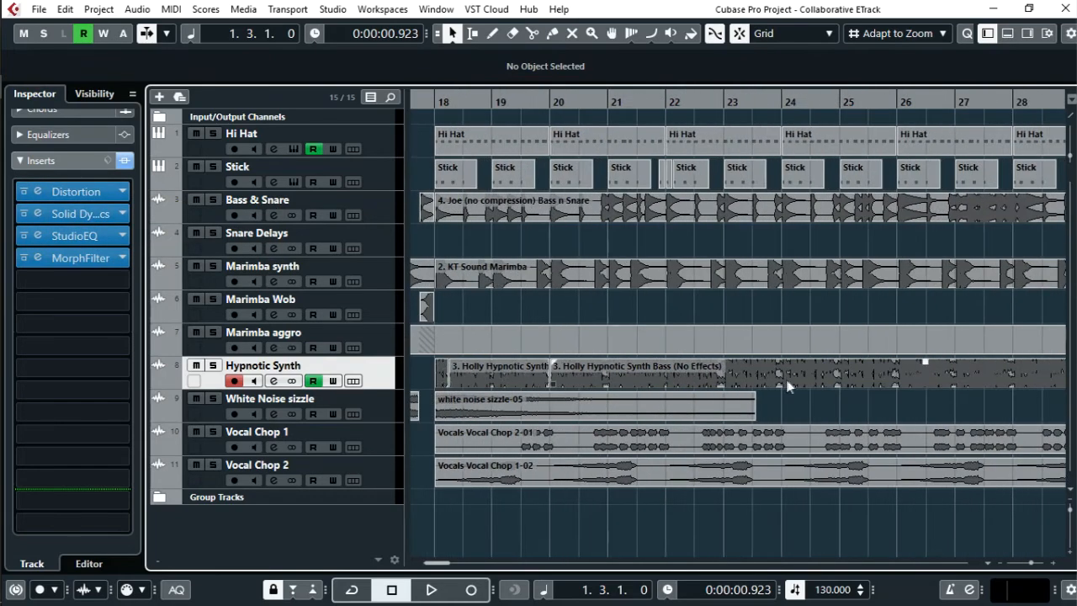
pyautogui.scroll(-2, 723, 379)
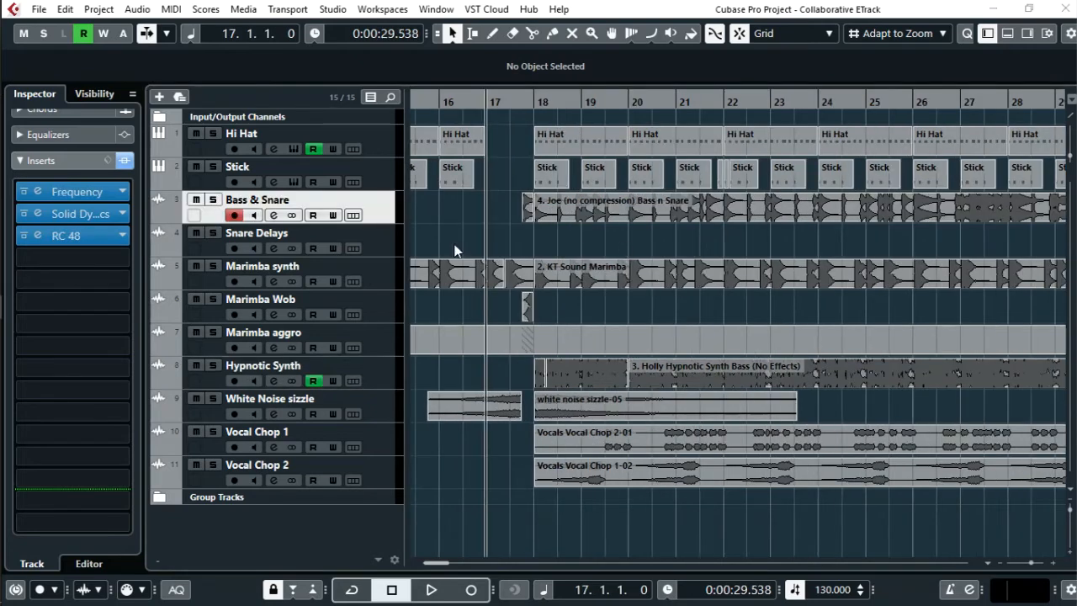
# Examine the Bass & Snare track's clips from bar 17 onward and its insert effects
pyautogui.click(455, 245)
pyautogui.click(695, 216)
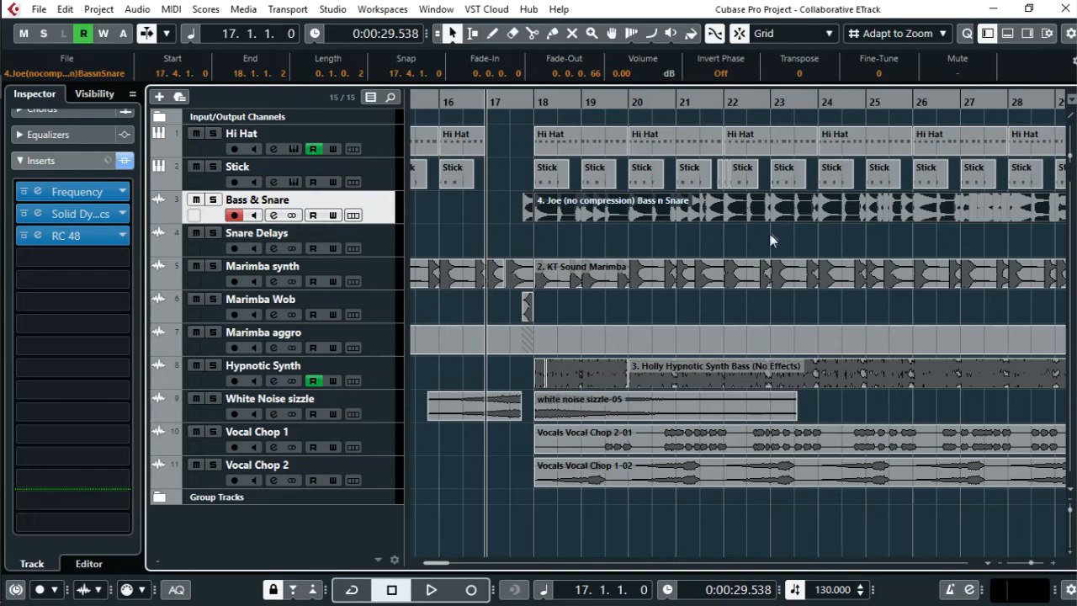
pyautogui.hscroll(4, 758, 233)
pyautogui.scroll(-4, 546, 240)
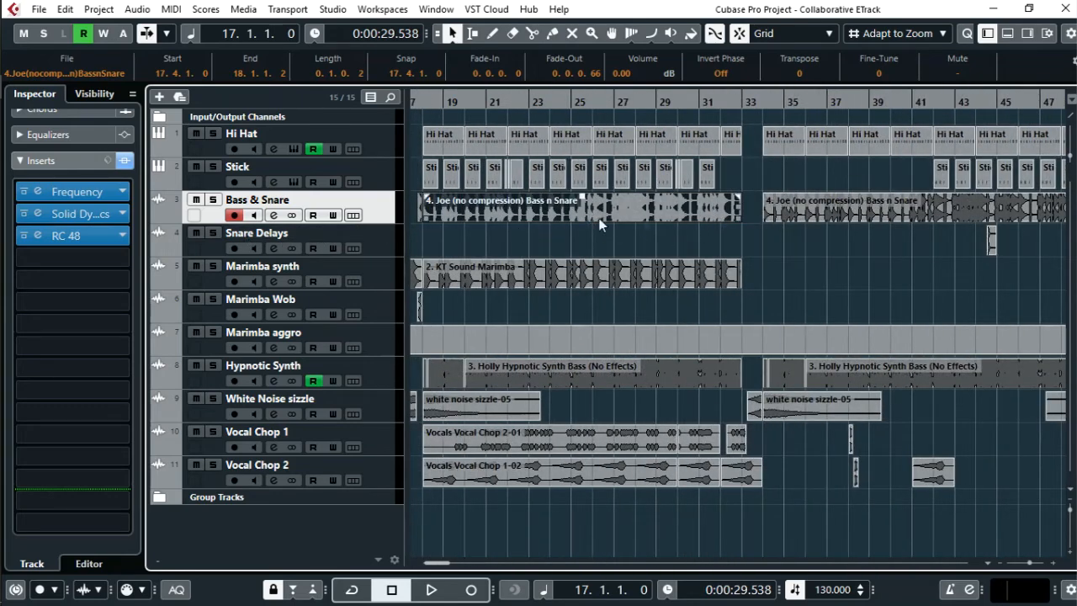
pyautogui.scroll(4, 599, 223)
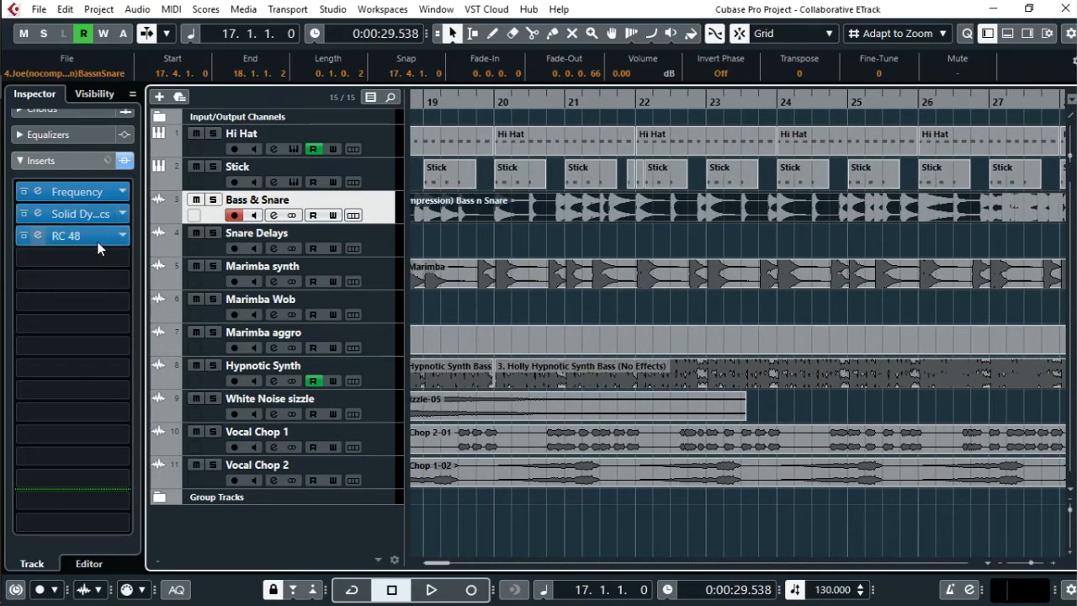
# Look over the full arrangement up to bar 82, including the Snare Delays and vocal chops, and return to its start
pyautogui.click(818, 228)
pyautogui.scroll(-4, 822, 242)
pyautogui.scroll(-4, 822, 242)
pyautogui.hscroll(3, 833, 247)
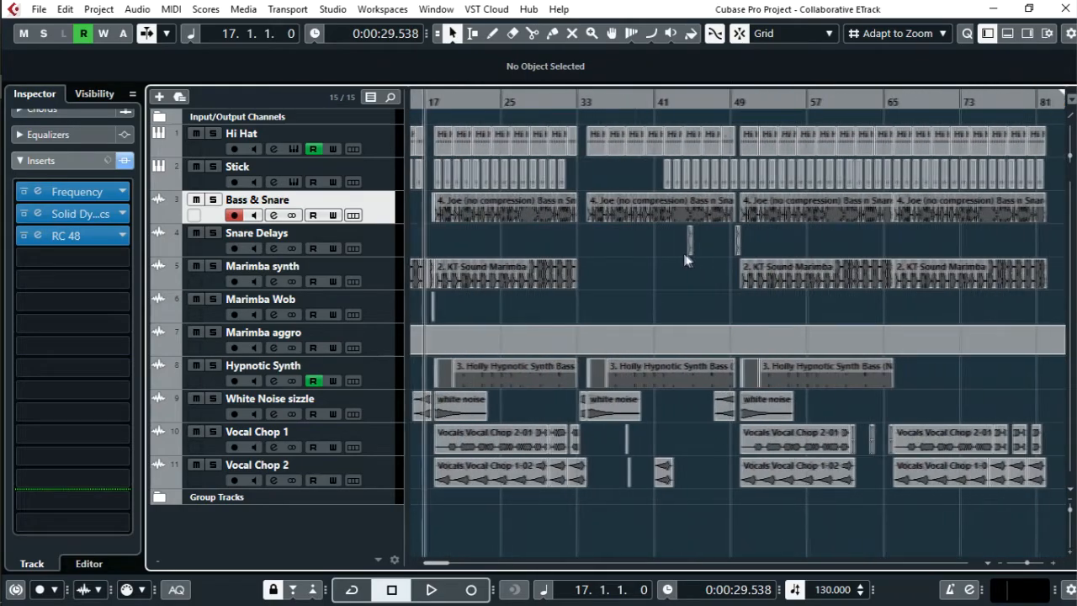
pyautogui.hscroll(4, 686, 261)
pyautogui.hscroll(1, 599, 261)
pyautogui.click(949, 103)
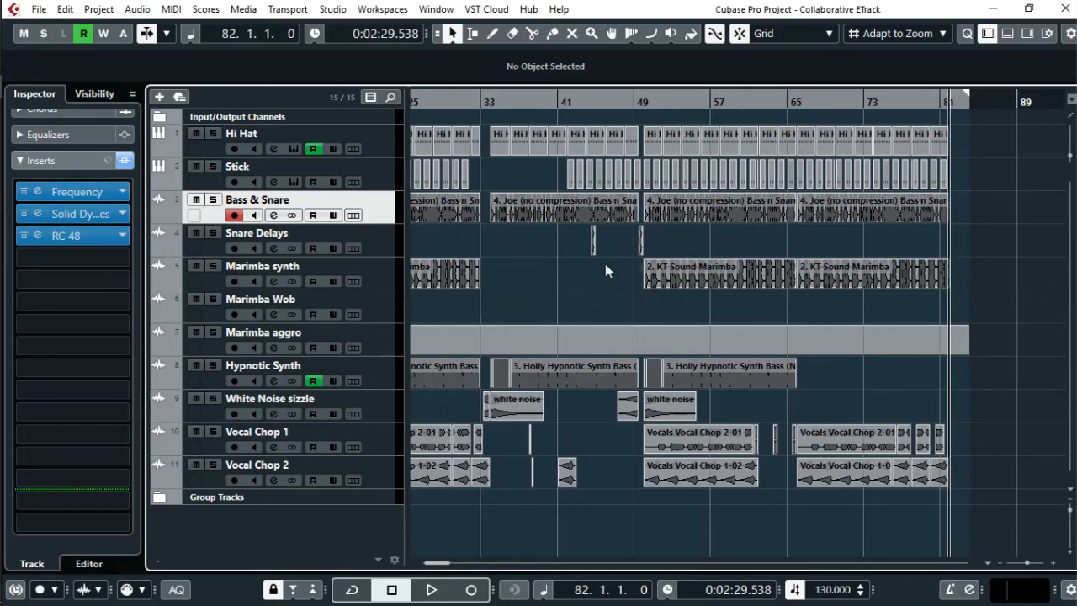
pyautogui.hscroll(-10, 605, 271)
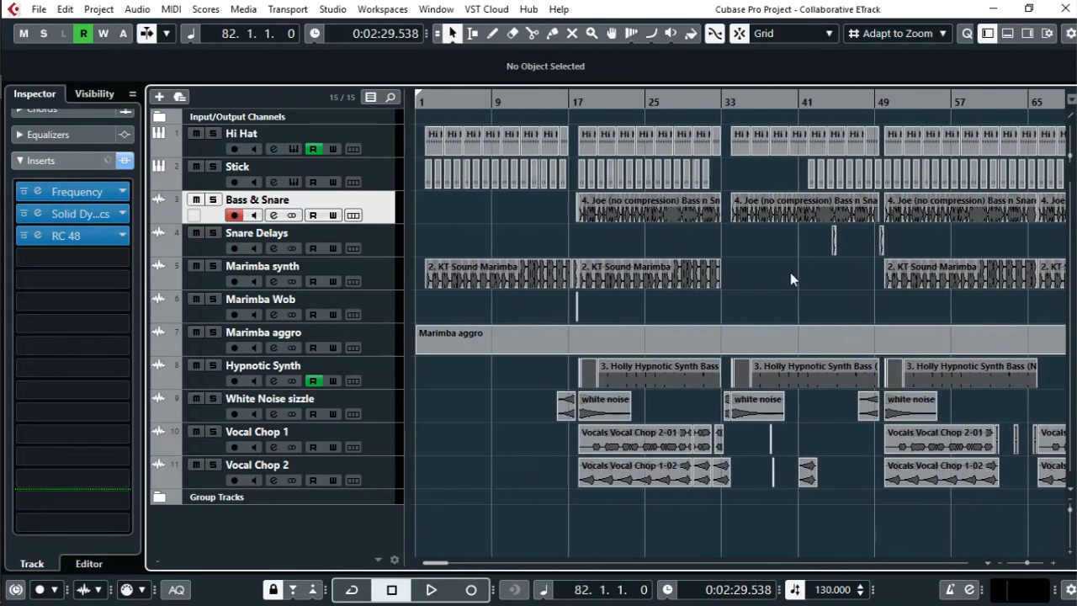
# Select the Vocal Chop 1 and Vocal Chop 2 tracks and examine their clips from bar 18 onward
pyautogui.keyDown('ctrl'); pyautogui.scroll(4, 534, 445); pyautogui.keyUp('ctrl')
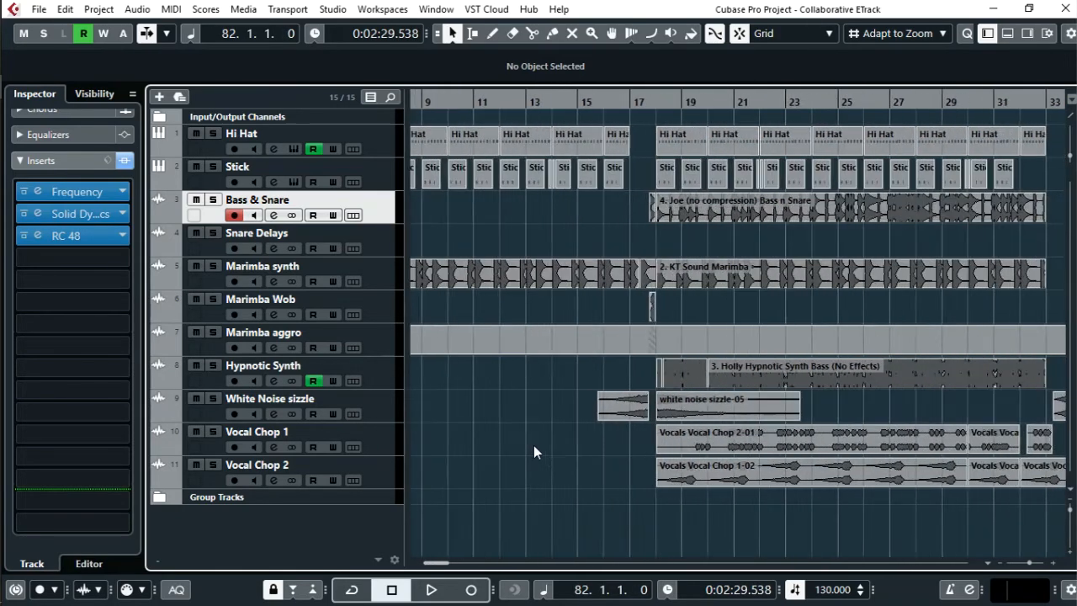
pyautogui.click(215, 446)
pyautogui.keyDown('shift'); pyautogui.click(213, 476); pyautogui.keyUp('shift')
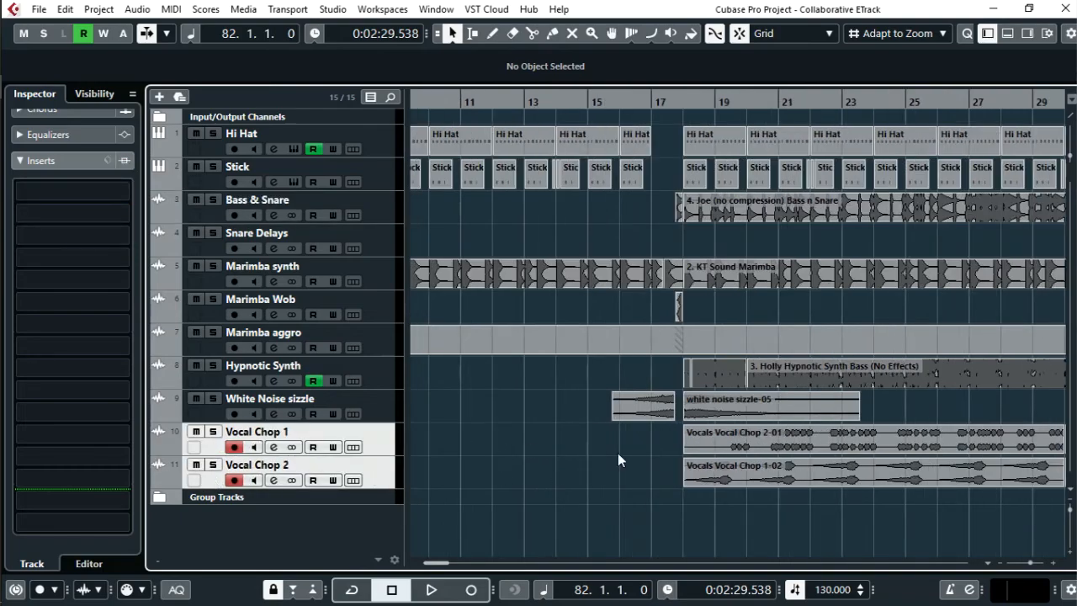
pyautogui.hscroll(5, 618, 453)
# Expand the Group Tracks folder and examine the insert effects on the Vocal Chops Bus
pyautogui.click(160, 499)
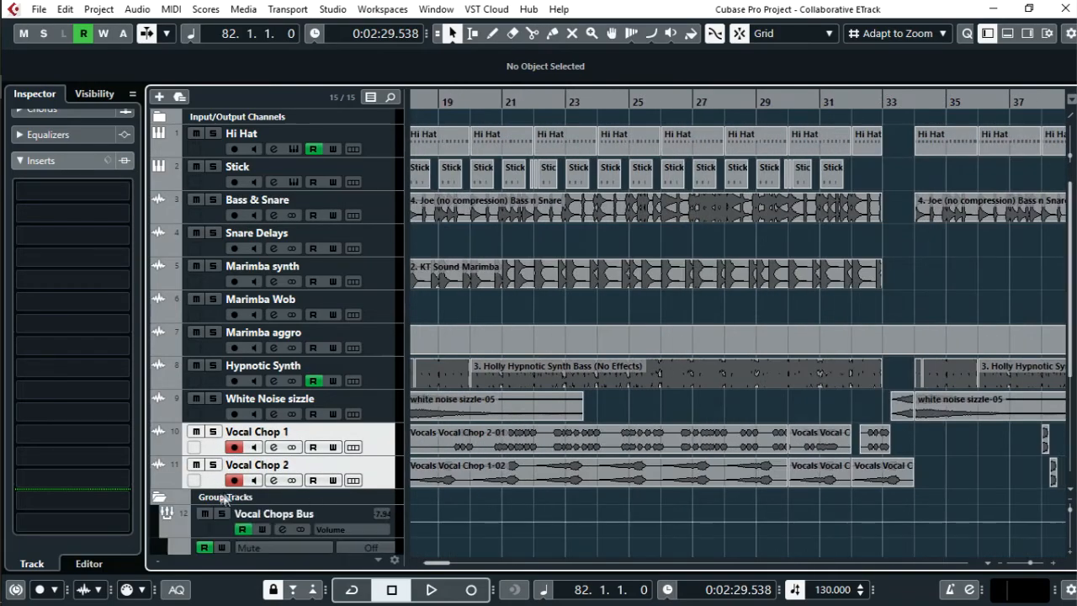
pyautogui.scroll(-2, 220, 501)
pyautogui.click(223, 441)
pyautogui.click(80, 287)
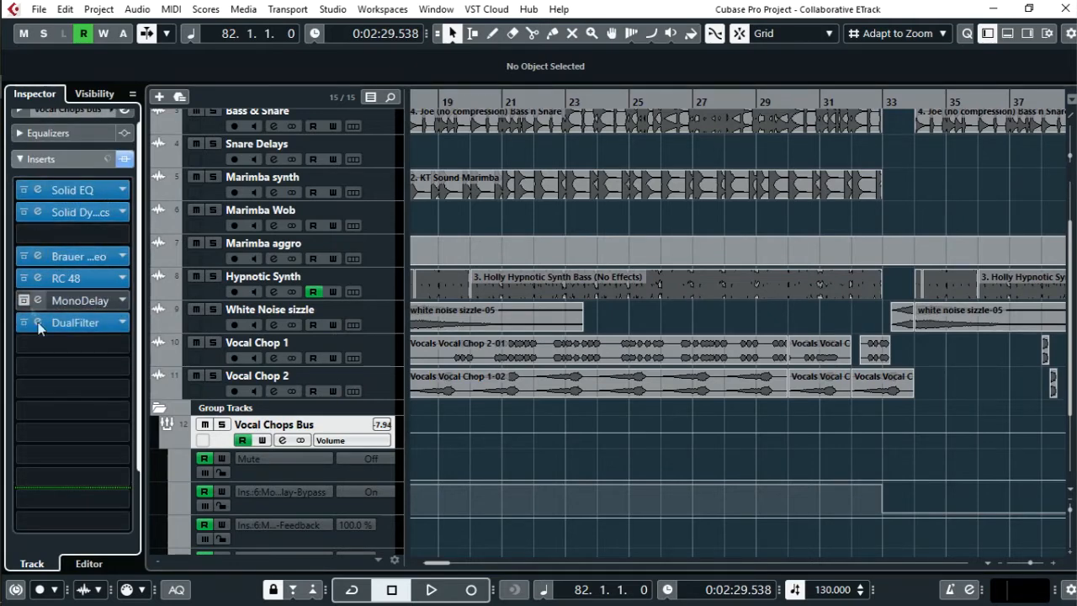
# Inspect the Vocal Chops Bus automation around bars 33 to 49 and view the settings of its MonoDelay insert
pyautogui.scroll(-3, 891, 406)
pyautogui.moveTo(900, 407); pyautogui.dragTo(528, 394)
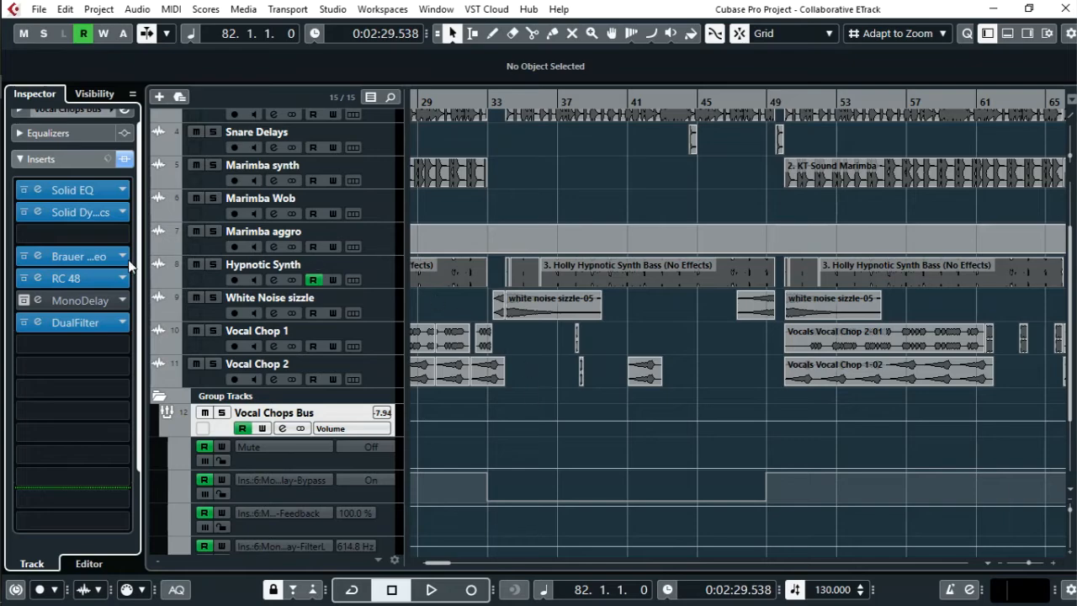
pyautogui.scroll(4, 530, 357)
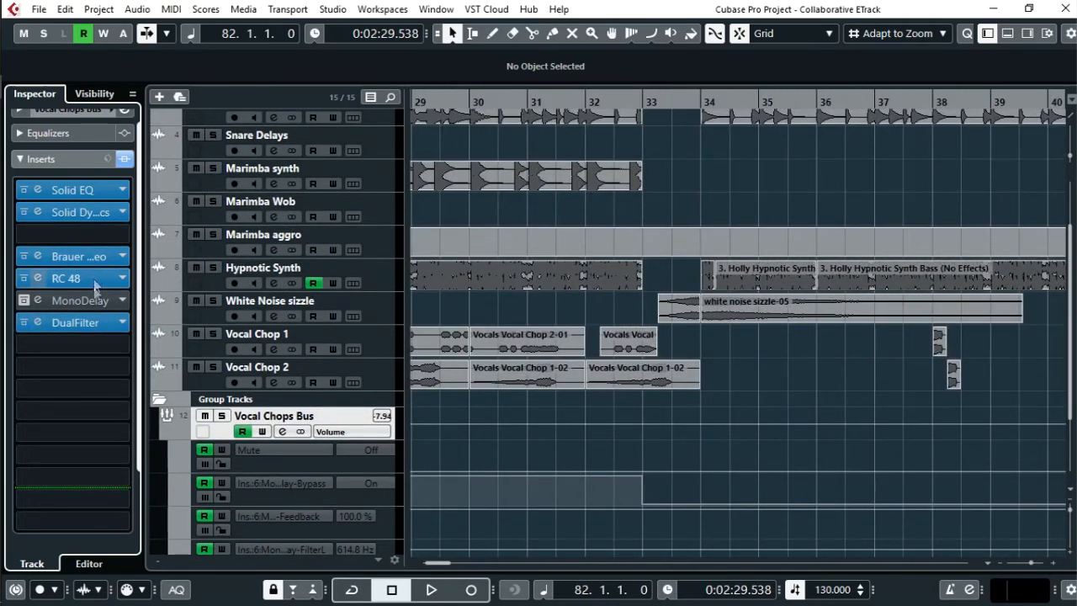
pyautogui.click(94, 304)
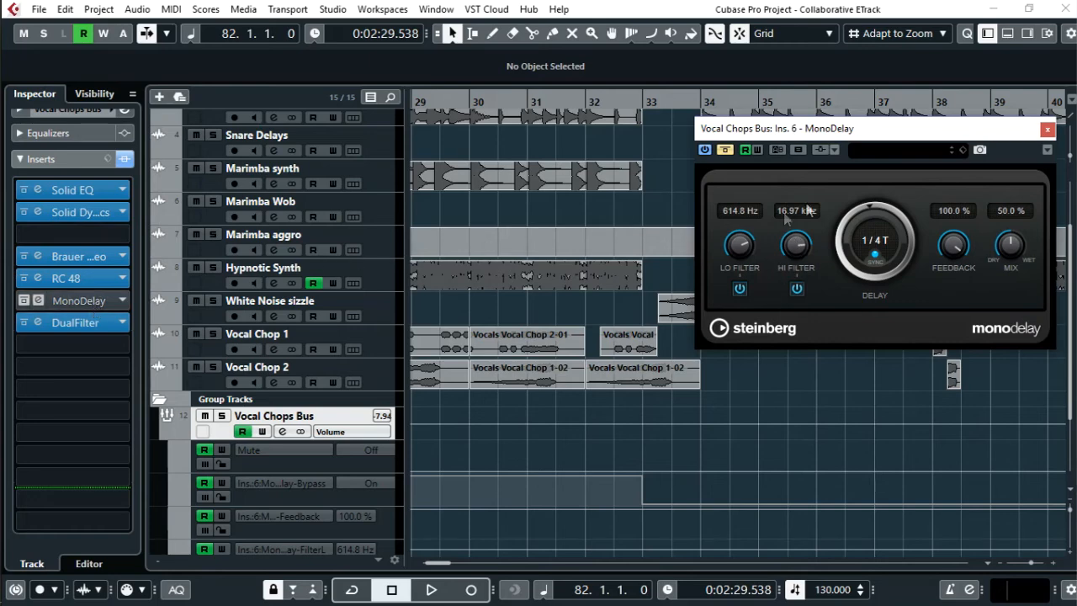
pyautogui.click(1048, 130)
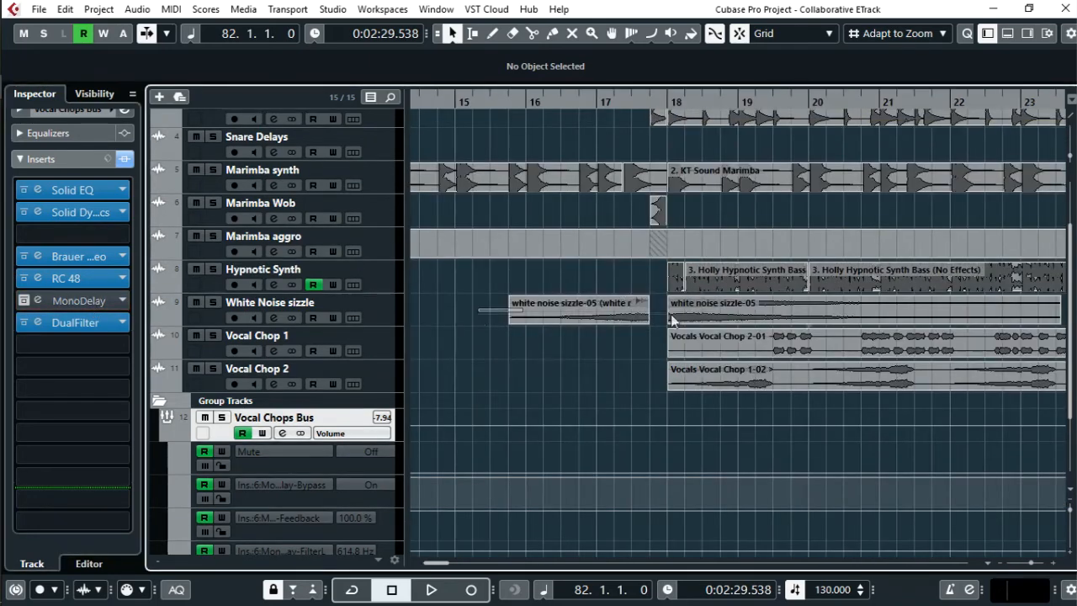
# Check the White Noise sizzle clips around bar 18, and inspect Marimba Wob's Distortion insert and its short clip before bar 18
pyautogui.click(521, 322)
pyautogui.click(379, 318)
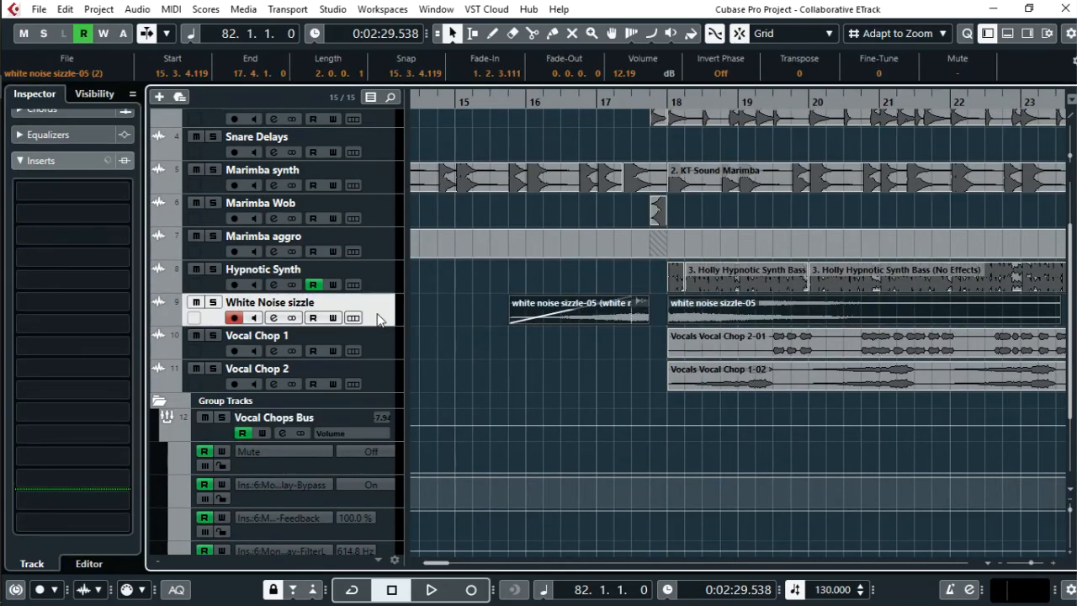
pyautogui.click(386, 218)
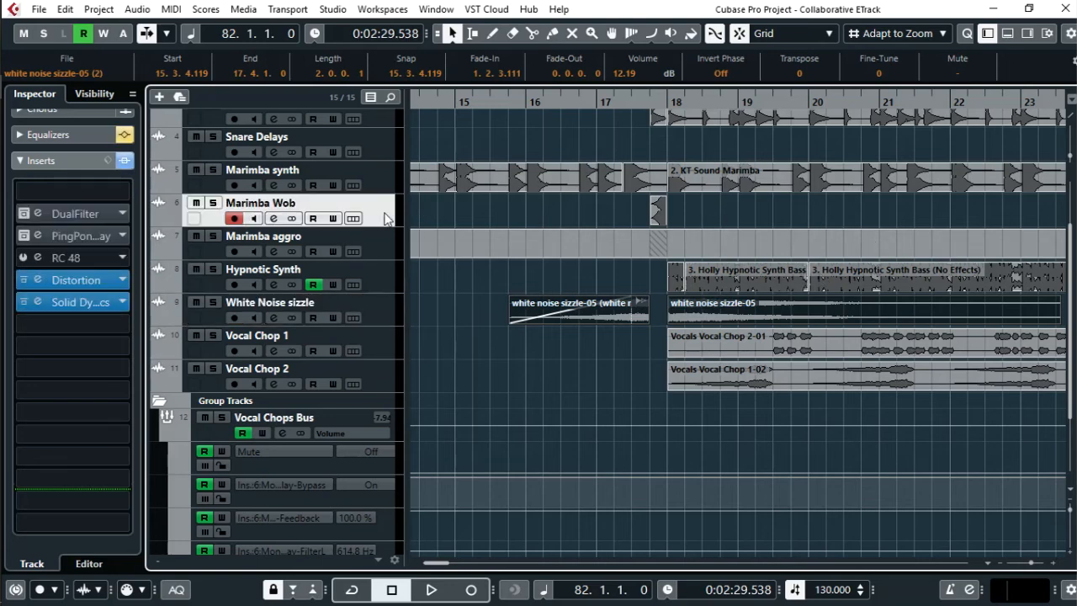
pyautogui.click(76, 279)
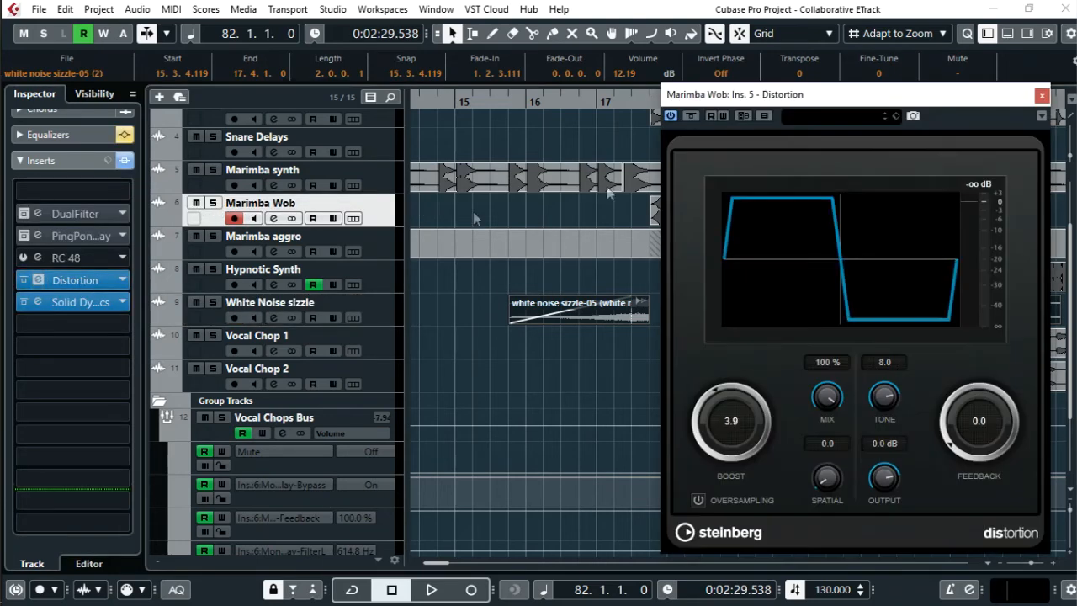
pyautogui.click(1041, 96)
pyautogui.moveTo(715, 207); pyautogui.dragTo(615, 213)
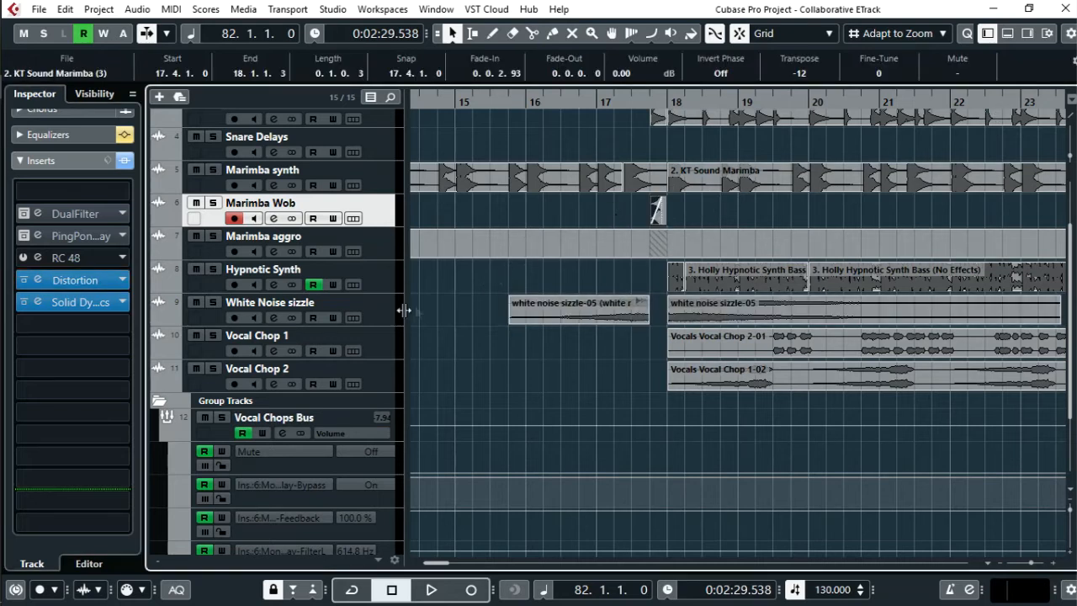
# Return to the White Noise sizzle track, look at its clips on either side of bar 18, and clear the clip selection
pyautogui.click(392, 314)
pyautogui.click(759, 308)
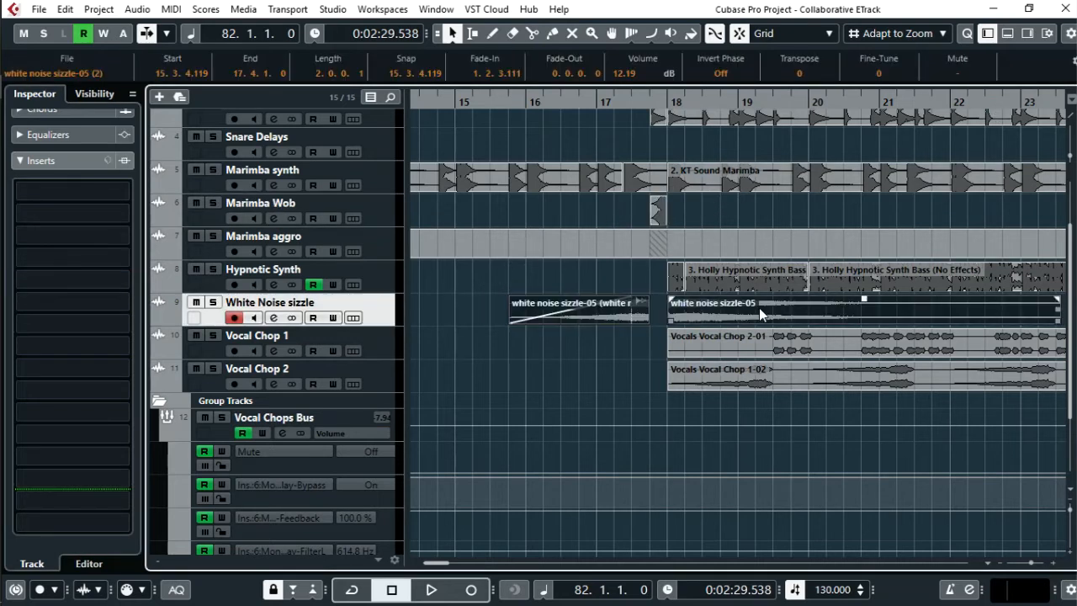
pyautogui.click(530, 285)
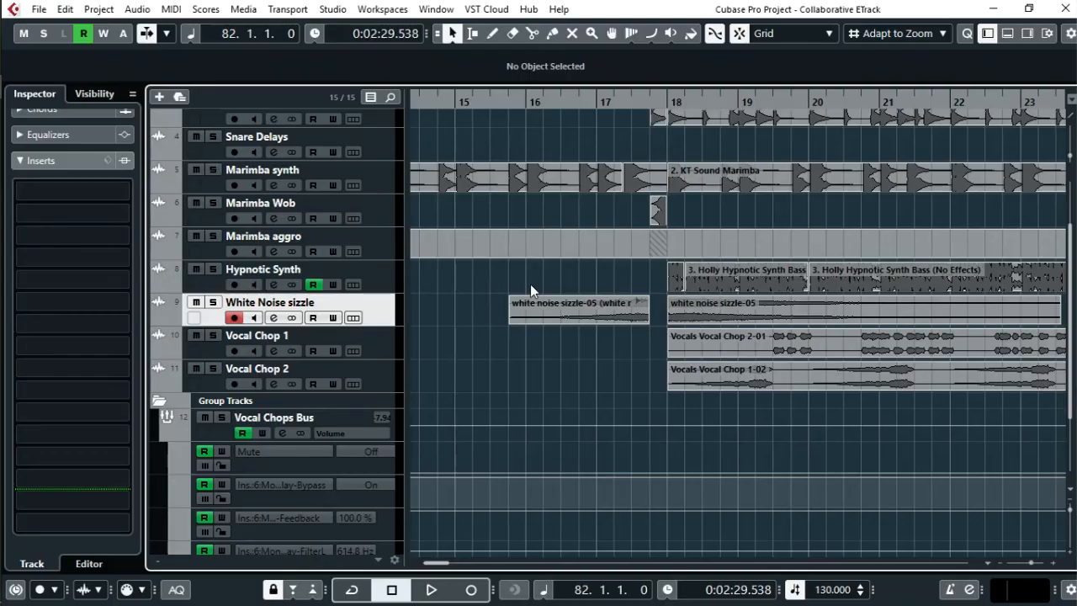